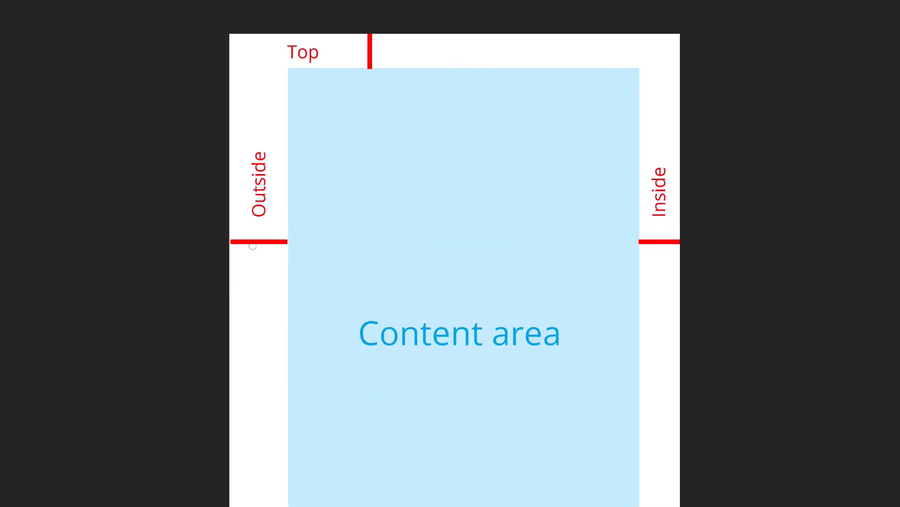
Step: Brush green marks over the Outside, Inside, Top and Bottom margins of the A4 page diagram
{"action": "mouse_move", "coordinate": [283, 151]}
{"action": "left_mouse_down"}
{"action": "mouse_move", "coordinate": [310, 112]}
{"action": "mouse_move", "coordinate": [298, 193]}
{"action": "mouse_move", "coordinate": [342, 111]}
{"action": "left_mouse_up"}
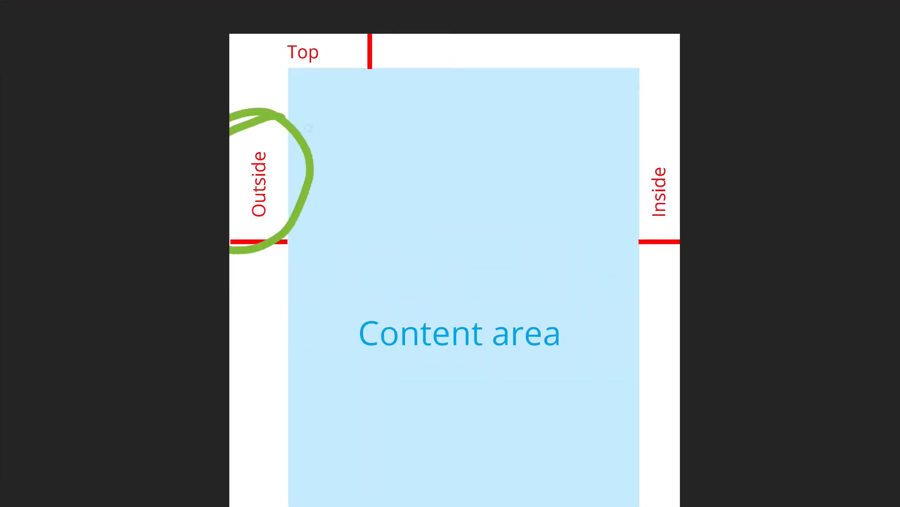
{"action": "mouse_move", "coordinate": [642, 154]}
{"action": "left_mouse_down"}
{"action": "mouse_move", "coordinate": [646, 148]}
{"action": "mouse_move", "coordinate": [594, 208]}
{"action": "mouse_move", "coordinate": [656, 156]}
{"action": "left_mouse_up"}
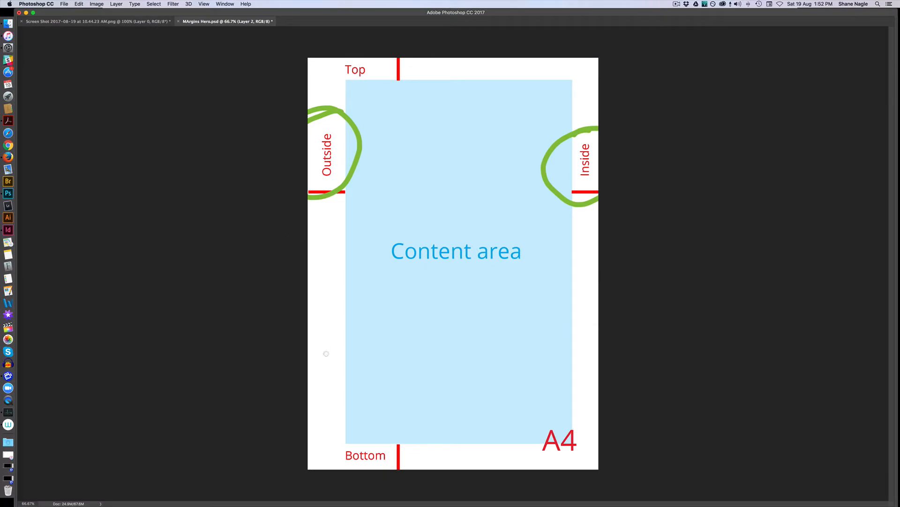
{"action": "left_click_drag", "start_coordinate": [324, 357], "coordinate": [323, 426]}
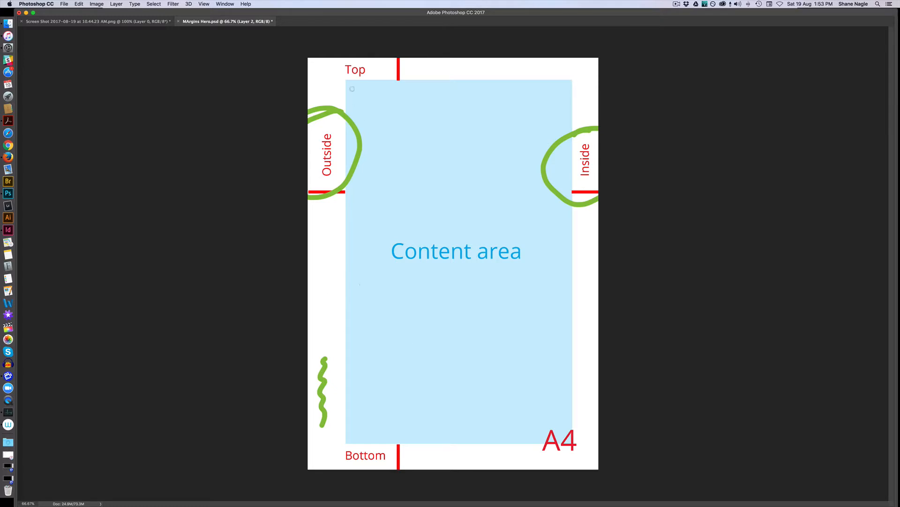
{"action": "left_click", "coordinate": [345, 90]}
{"action": "left_click_drag", "start_coordinate": [348, 89], "coordinate": [370, 85]}
{"action": "left_click_drag", "start_coordinate": [351, 466], "coordinate": [389, 464]}
Step: Switch to InDesign and start a new print document based on the A4 preset
{"action": "key", "text": "super+Tab"}
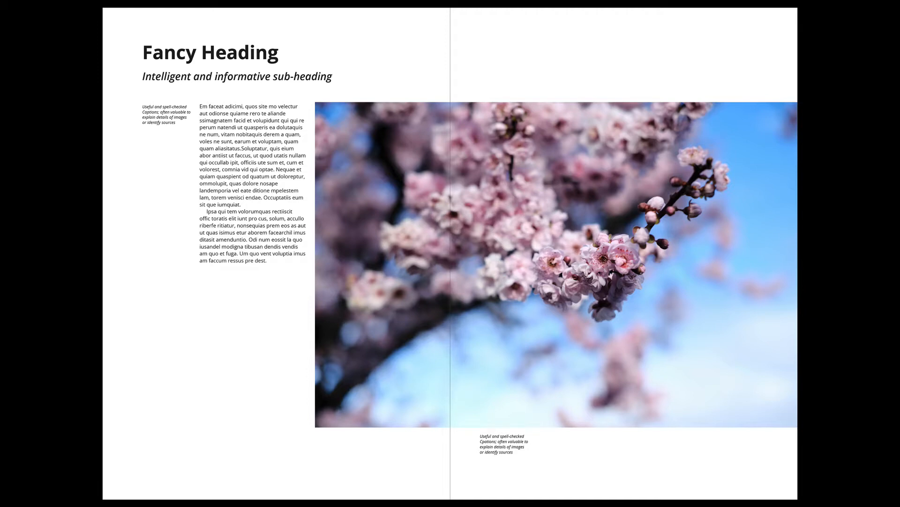
{"action": "key", "text": "Escape"}
{"action": "key", "text": "super+n"}
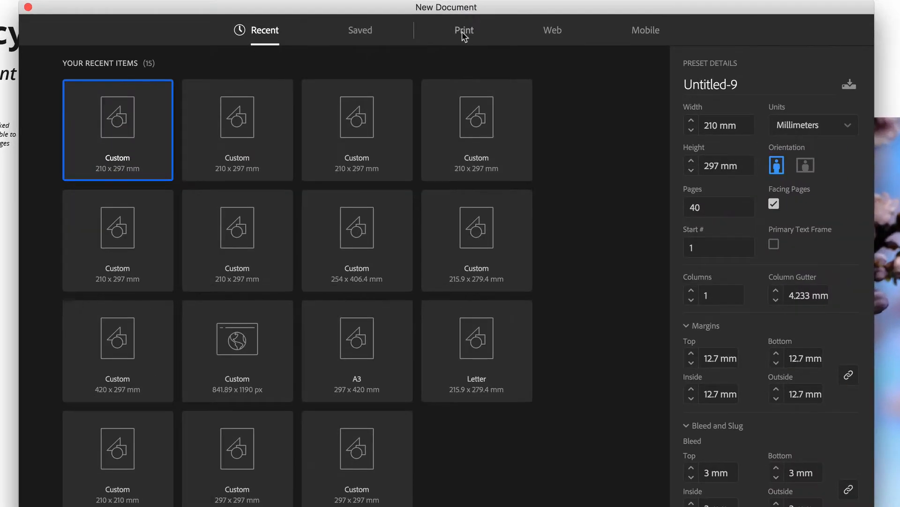
{"action": "left_click", "coordinate": [463, 32]}
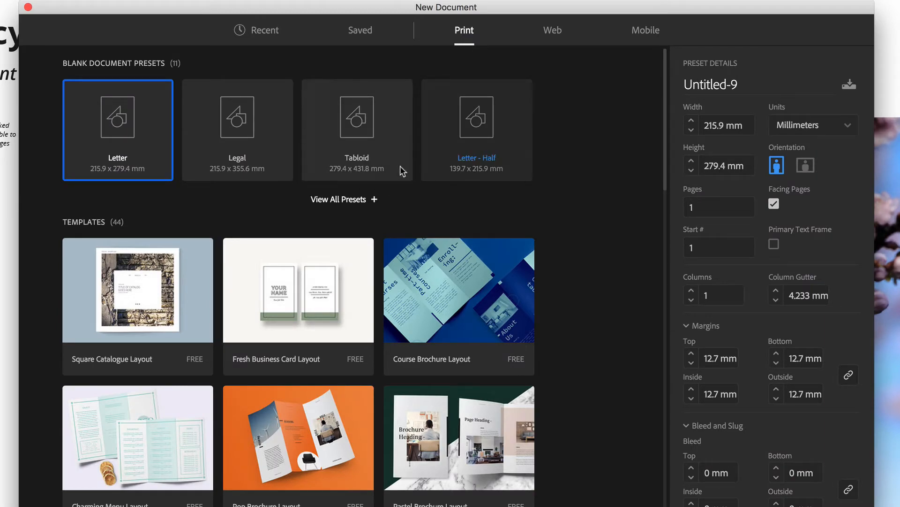
{"action": "left_click", "coordinate": [341, 197]}
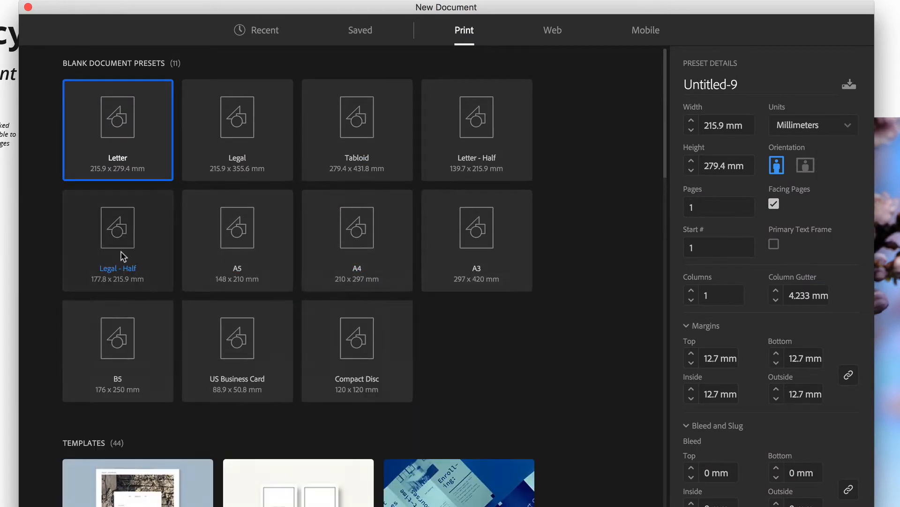
{"action": "left_click", "coordinate": [344, 252]}
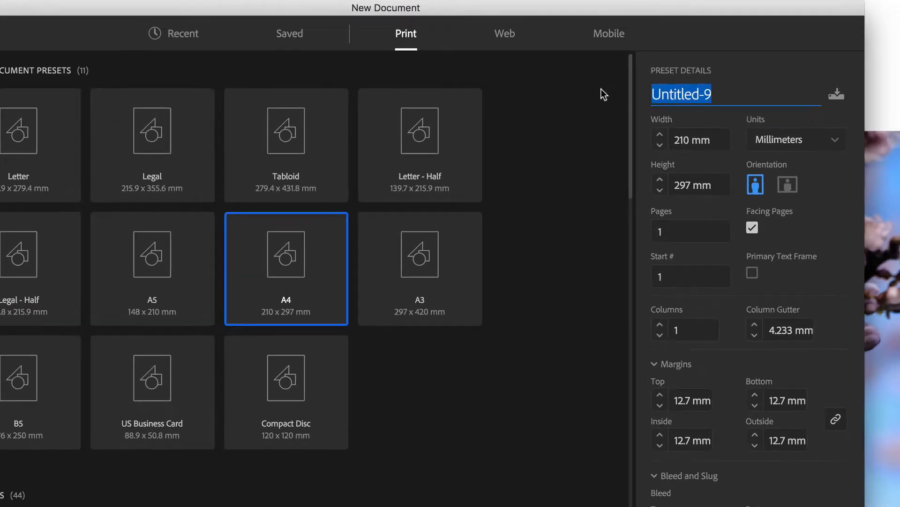
Step: Name the new document Brandbook Template, set its units to Points, and keep portrait orientation with facing pages enabled
{"action": "type", "text": "Brandbook Template"}
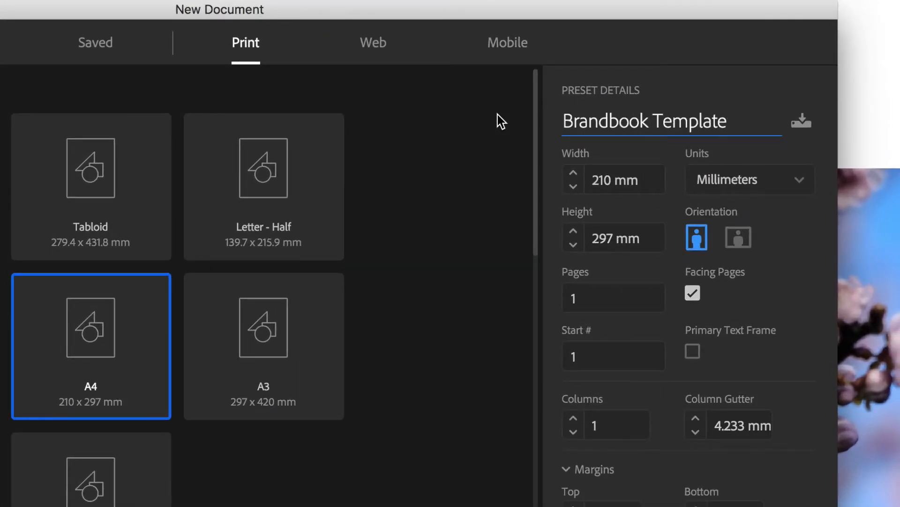
{"action": "left_click", "coordinate": [800, 181]}
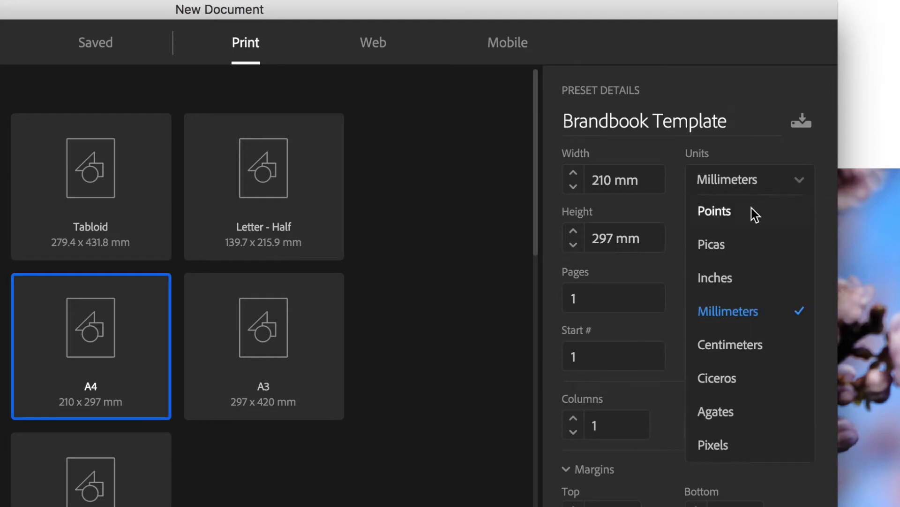
{"action": "left_click", "coordinate": [729, 216]}
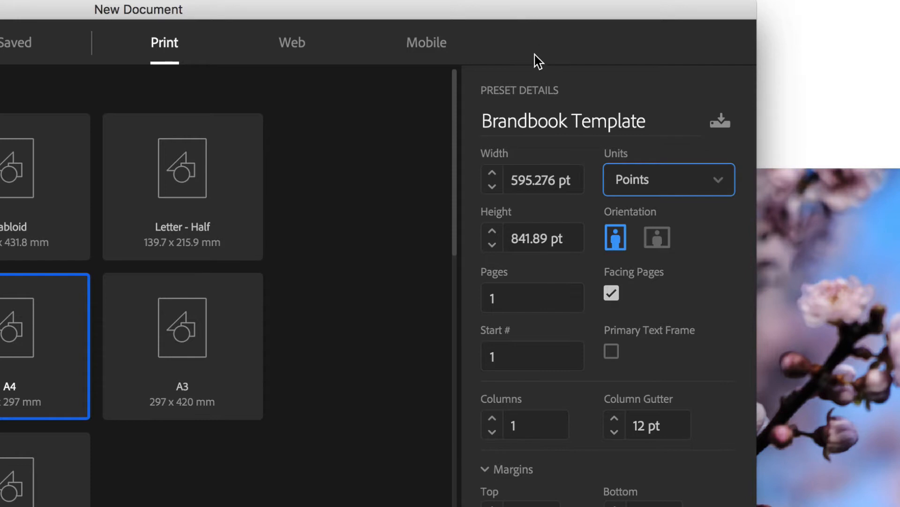
{"action": "left_click", "coordinate": [615, 244]}
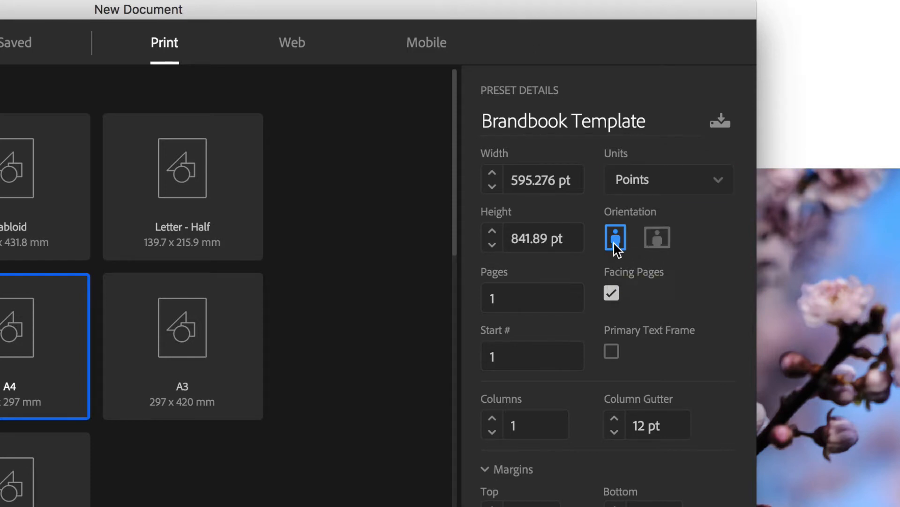
{"action": "left_click", "coordinate": [611, 295]}
{"action": "left_click", "coordinate": [611, 294]}
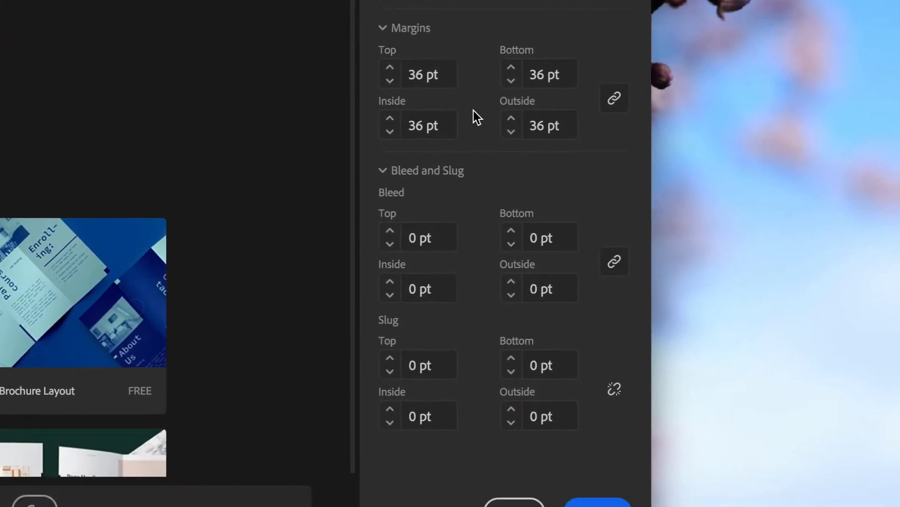
Step: Set the bleed to 3 mm on all sides and create the document
{"action": "left_click", "coordinate": [472, 428]}
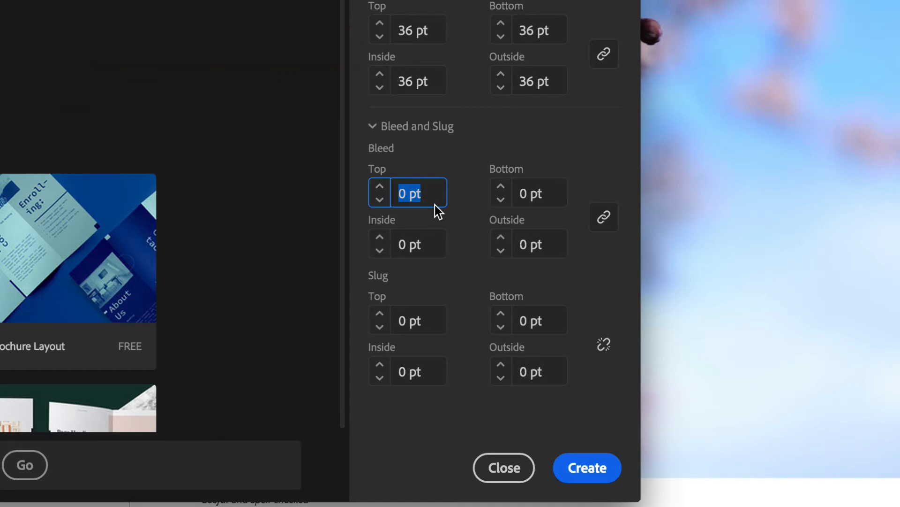
{"action": "type", "text": "3mm"}
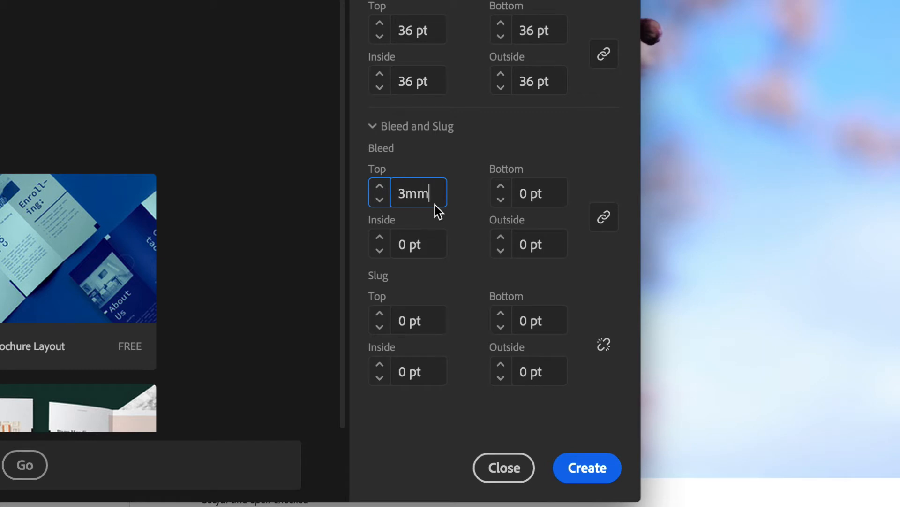
{"action": "key", "text": "Tab"}
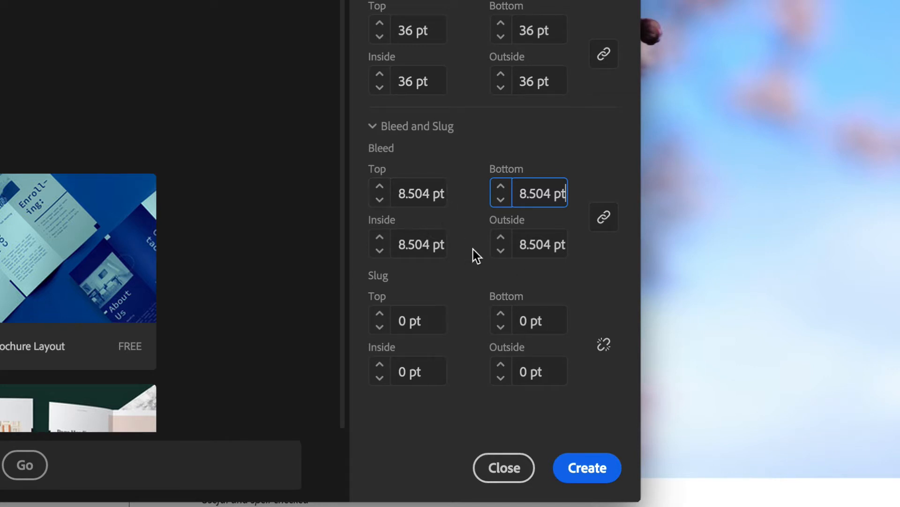
{"action": "left_click", "coordinate": [586, 468]}
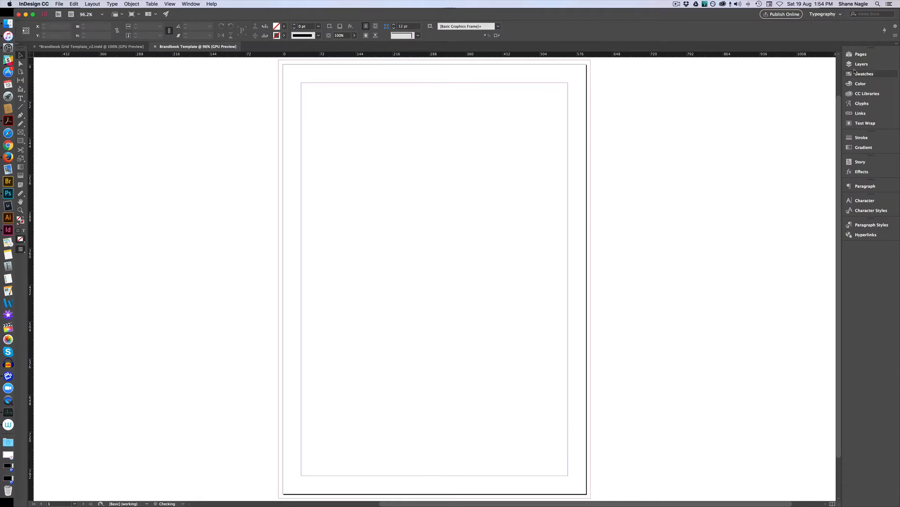
Step: Add eleven pages based on A-Master so the document has 12 pages
{"action": "left_click", "coordinate": [861, 54]}
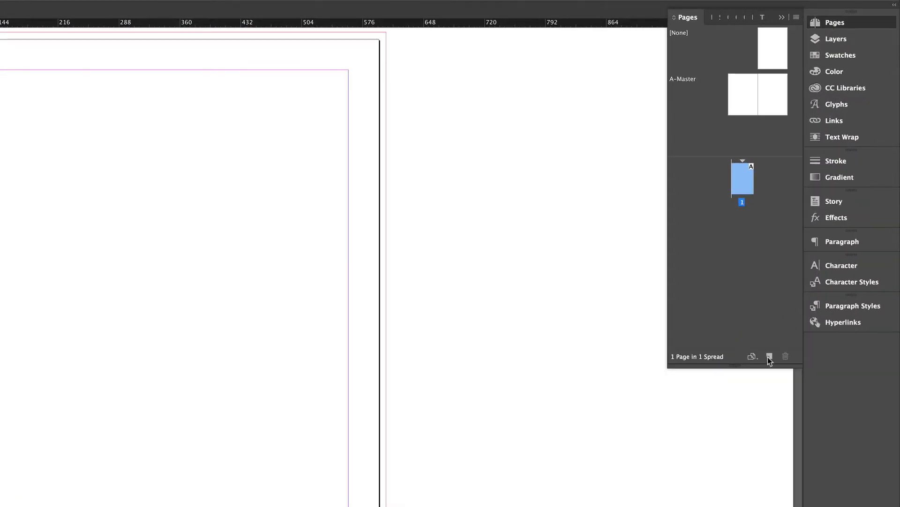
{"action": "left_click_drag", "start_coordinate": [736, 366], "coordinate": [738, 474]}
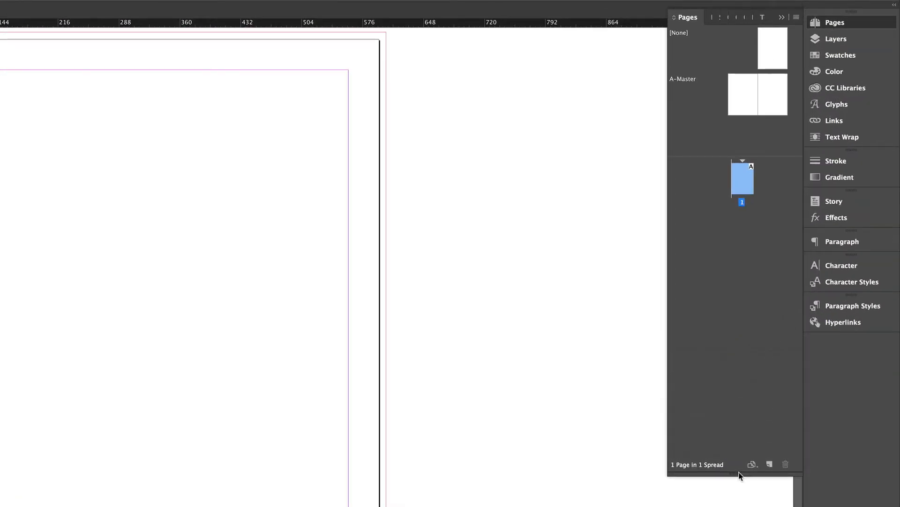
{"action": "double_click", "coordinate": [769, 464]}
{"action": "double_click", "coordinate": [769, 464]}
{"action": "left_click", "coordinate": [769, 465]}
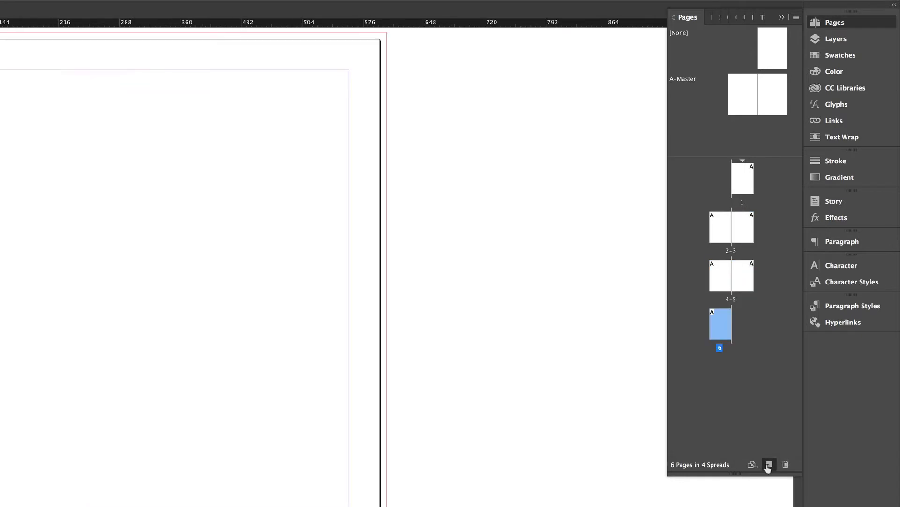
{"action": "triple_click", "coordinate": [769, 464]}
{"action": "left_click", "coordinate": [769, 464]}
{"action": "double_click", "coordinate": [769, 465]}
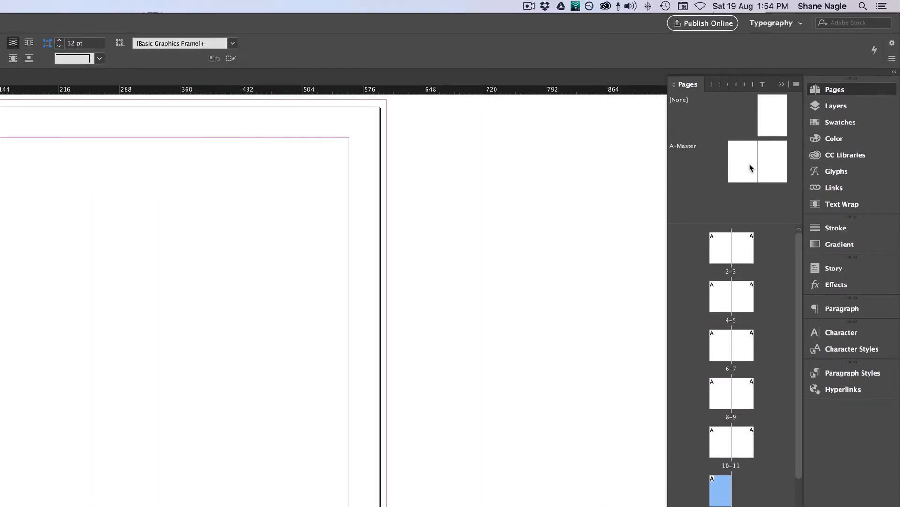
Step: Open the margin and column settings for both pages of the A-Master spread
{"action": "double_click", "coordinate": [740, 165]}
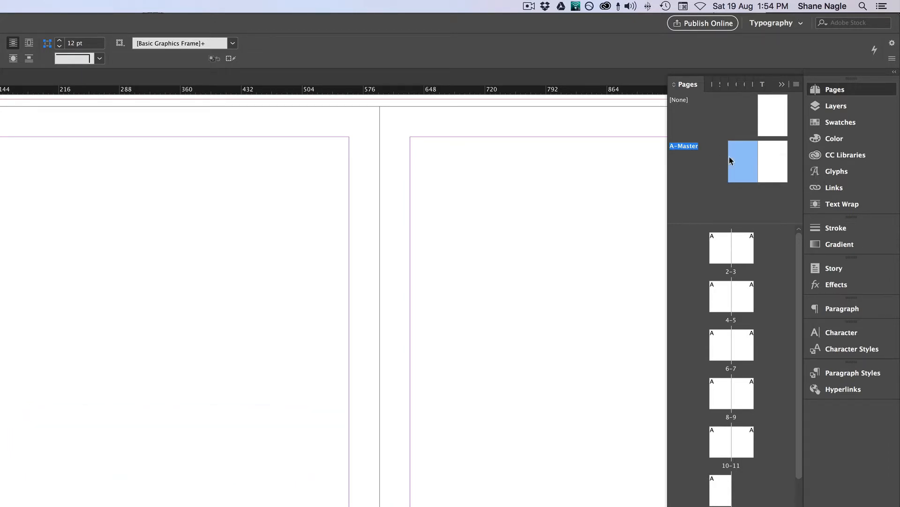
{"action": "left_click", "coordinate": [770, 163], "text": "shift"}
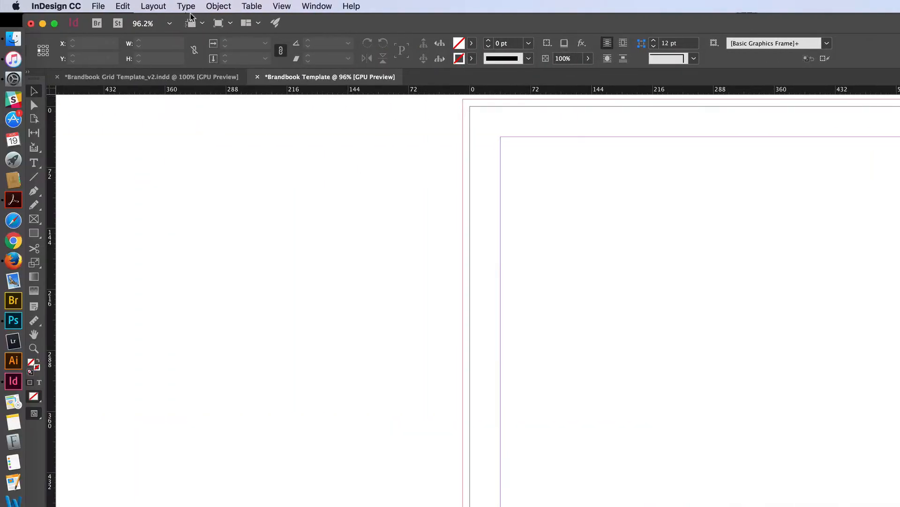
{"action": "left_click", "coordinate": [155, 6]}
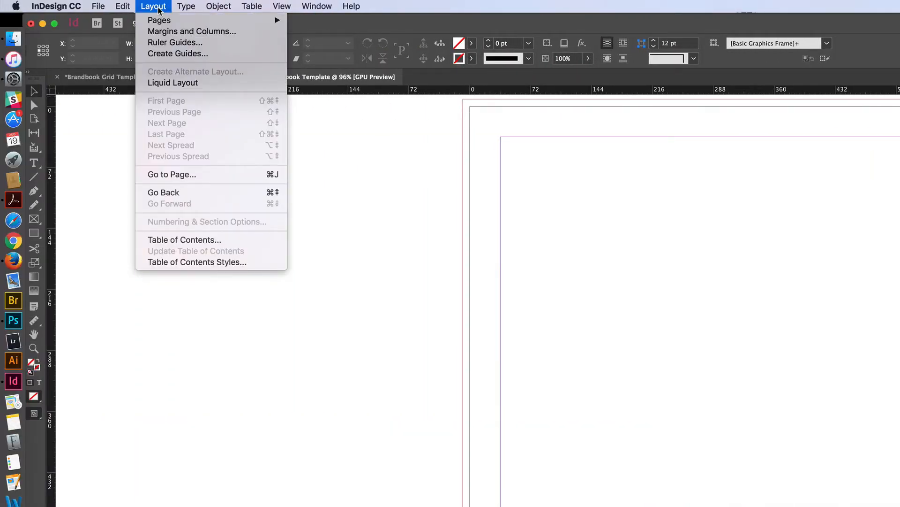
{"action": "left_click", "coordinate": [159, 31]}
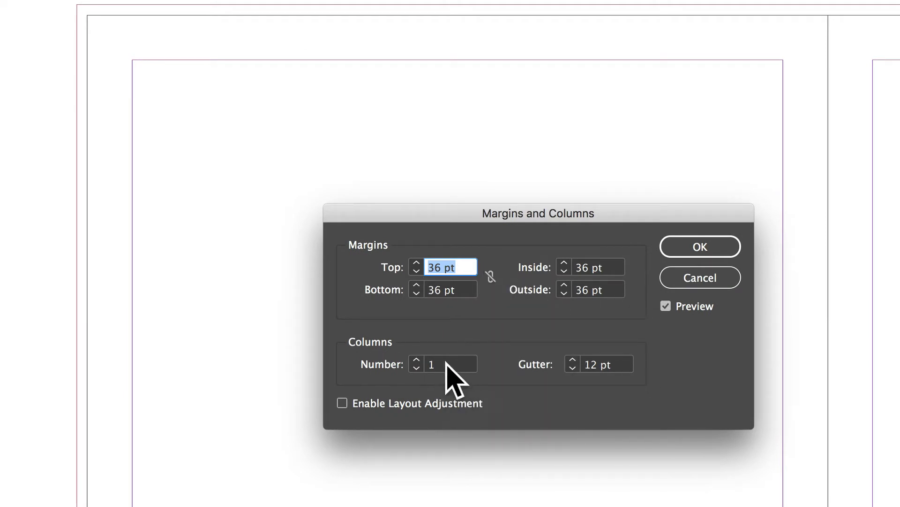
Step: Set the master spread's top margin to 41 pt and its bottom margin to 48 pt
{"action": "left_click_drag", "start_coordinate": [439, 217], "coordinate": [425, 238]}
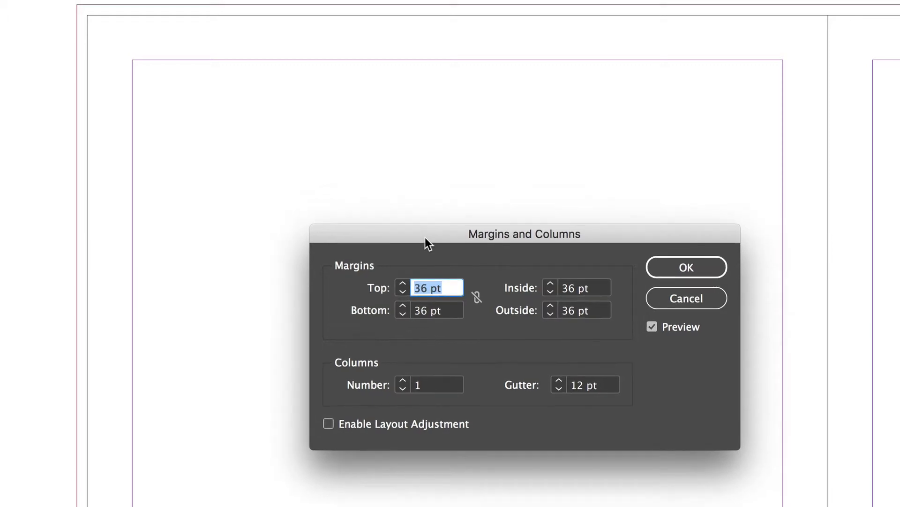
{"action": "left_click", "coordinate": [403, 283]}
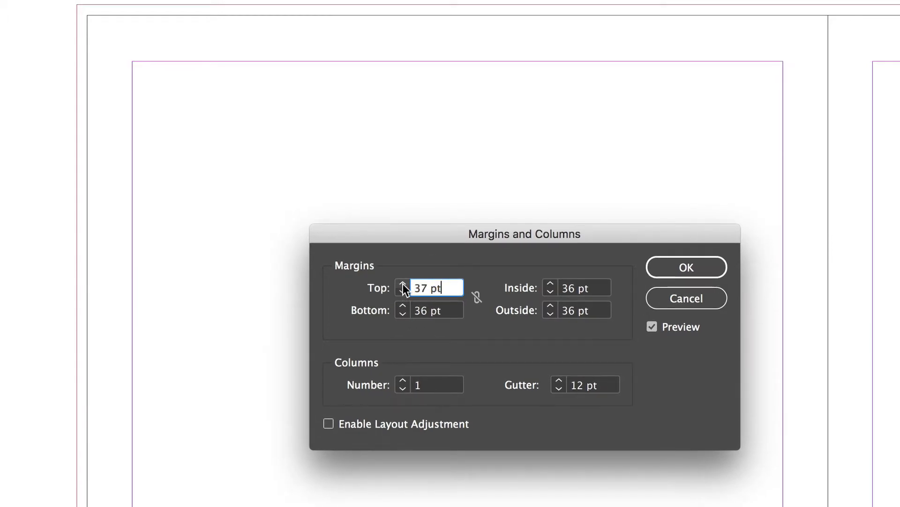
{"action": "left_click", "coordinate": [403, 283]}
{"action": "left_click", "coordinate": [403, 283]}
{"action": "left_click", "coordinate": [403, 283]}
{"action": "left_click", "coordinate": [403, 283]}
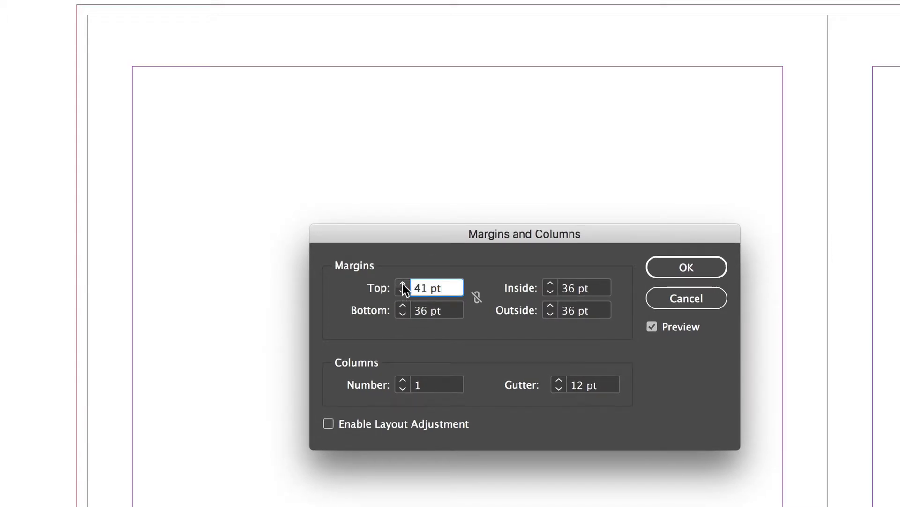
{"action": "left_click_drag", "start_coordinate": [404, 308], "coordinate": [404, 307]}
Step: Set the outside margin of the master pages to 63 pt
{"action": "left_click_drag", "start_coordinate": [593, 241], "coordinate": [571, 275]}
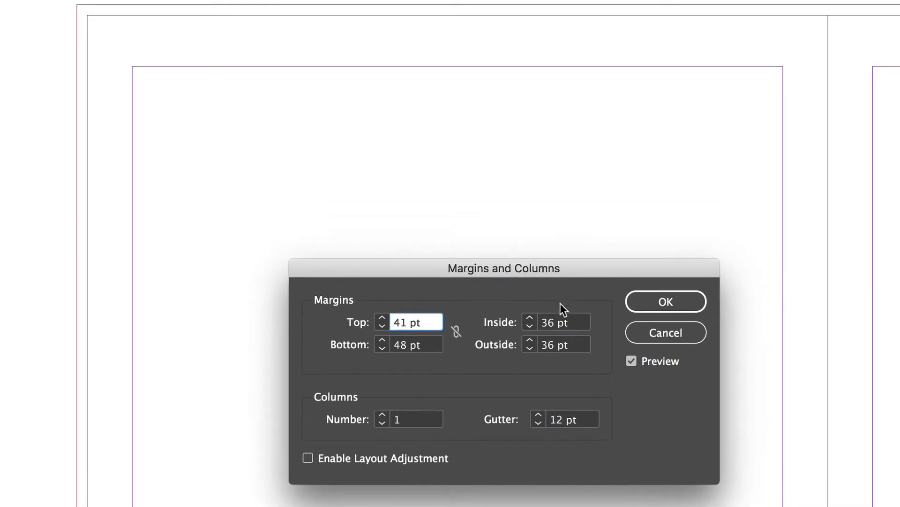
{"action": "double_click", "coordinate": [546, 344]}
{"action": "type", "text": "6"}
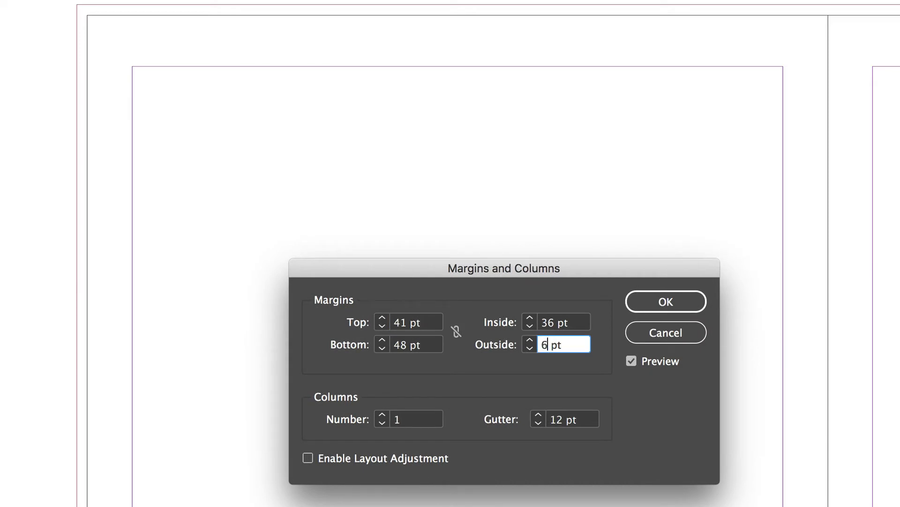
{"action": "type", "text": "1"}
{"action": "key", "text": "Tab"}
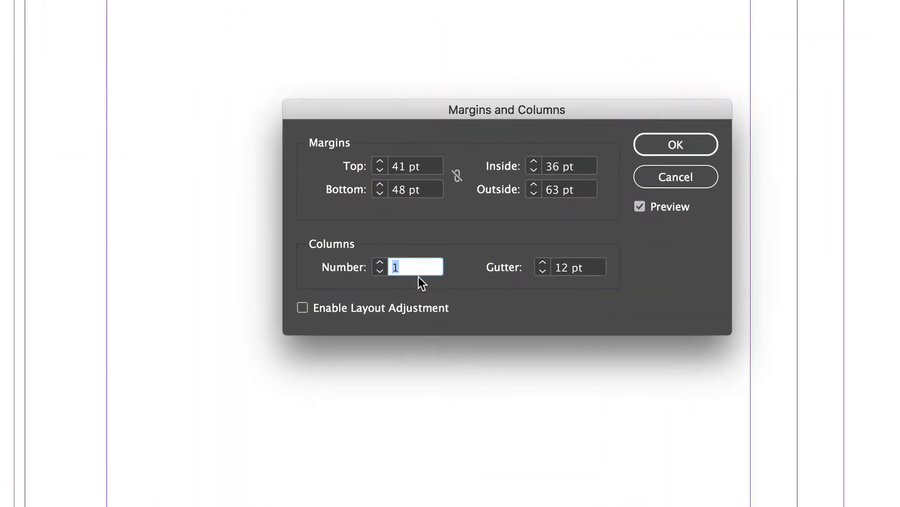
Step: Divide the master spread's pages into 5 columns
{"action": "left_click", "coordinate": [380, 264]}
{"action": "left_click", "coordinate": [380, 264]}
{"action": "left_click", "coordinate": [379, 264]}
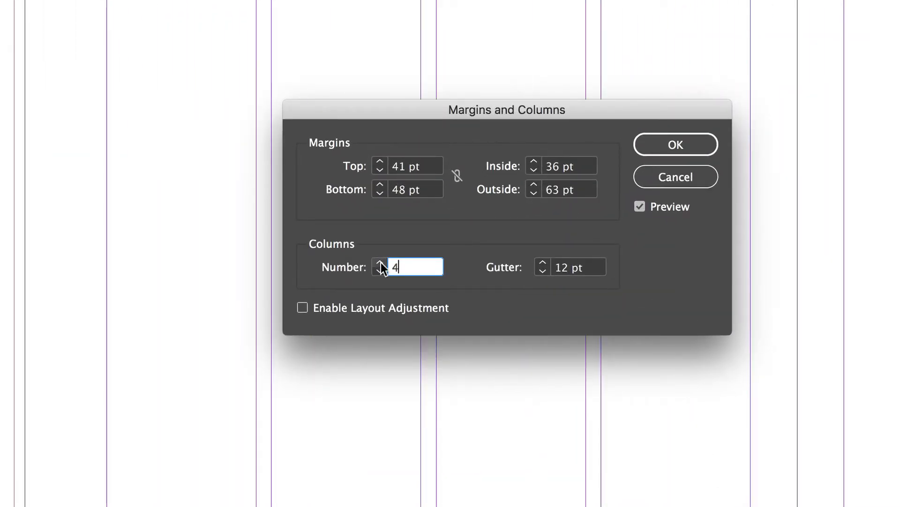
{"action": "left_click", "coordinate": [380, 264]}
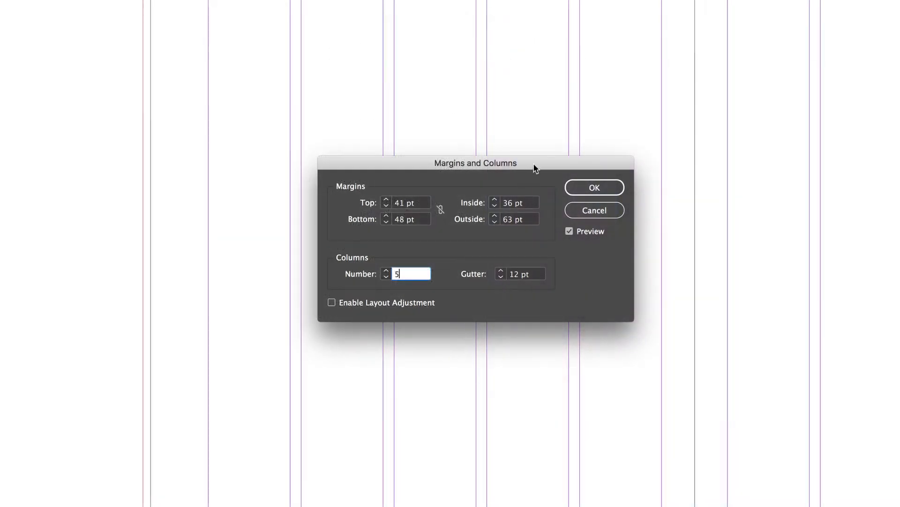
{"action": "left_click_drag", "start_coordinate": [534, 167], "coordinate": [509, 231]}
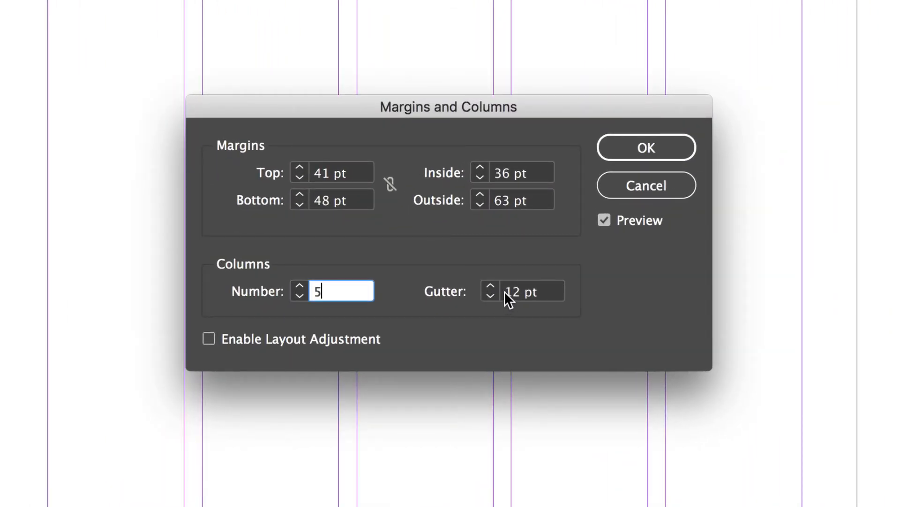
Step: Set the gutter between the master spread's columns to 15 pt
{"action": "left_click", "coordinate": [521, 291]}
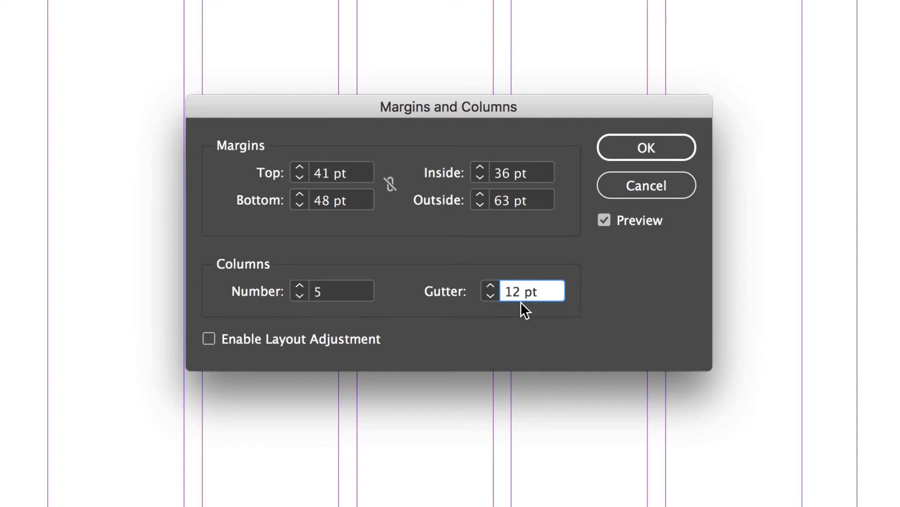
{"action": "key", "text": "BackSpace"}
{"action": "type", "text": "5"}
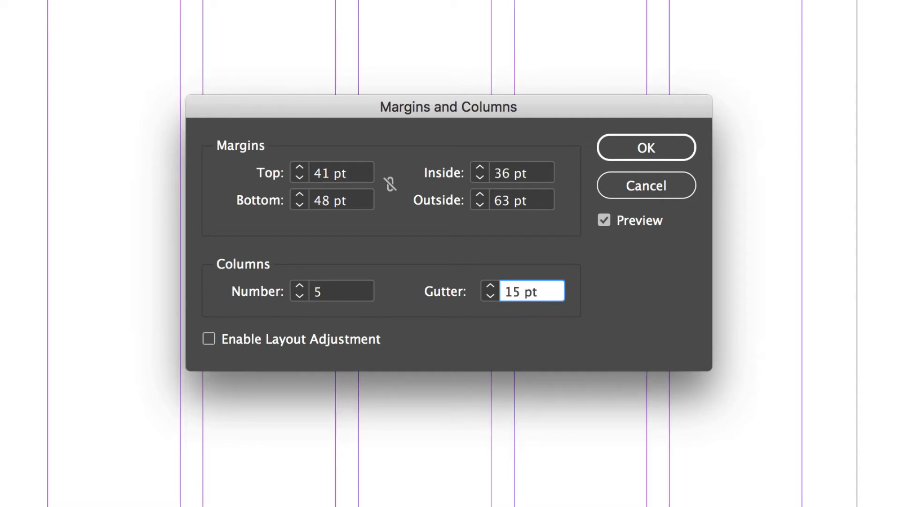
{"action": "key", "text": "Tab"}
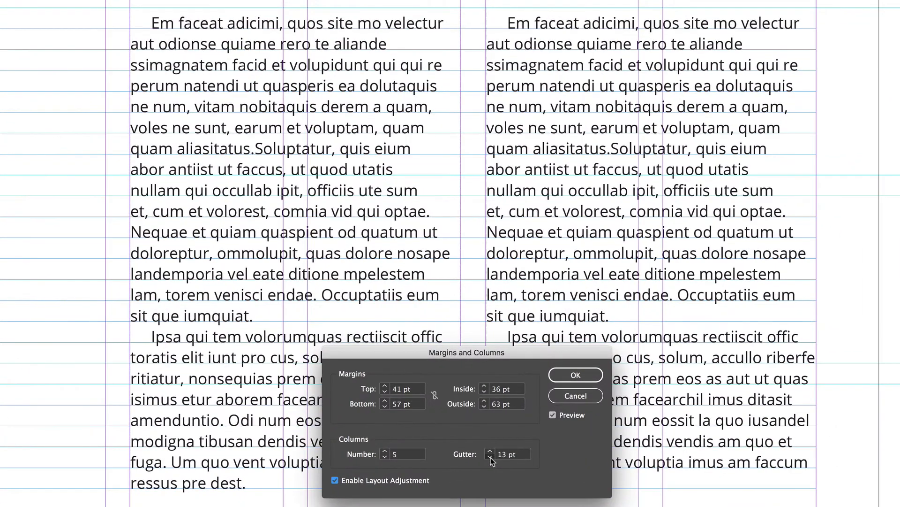
Step: Reduce the column gutter of the sample text layout to 9 pt, apply it and preview the page without guides
{"action": "left_click", "coordinate": [491, 458]}
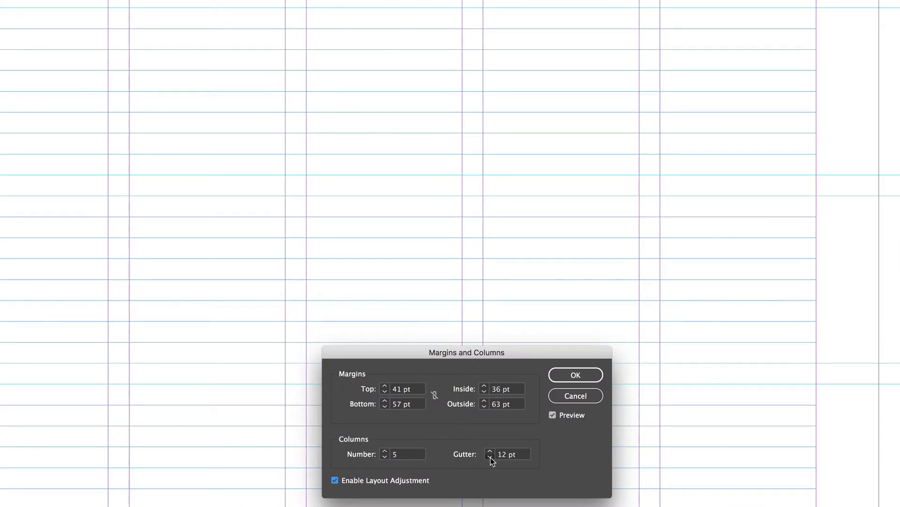
{"action": "left_click", "coordinate": [490, 457]}
{"action": "left_click", "coordinate": [490, 457]}
{"action": "left_click", "coordinate": [490, 457]}
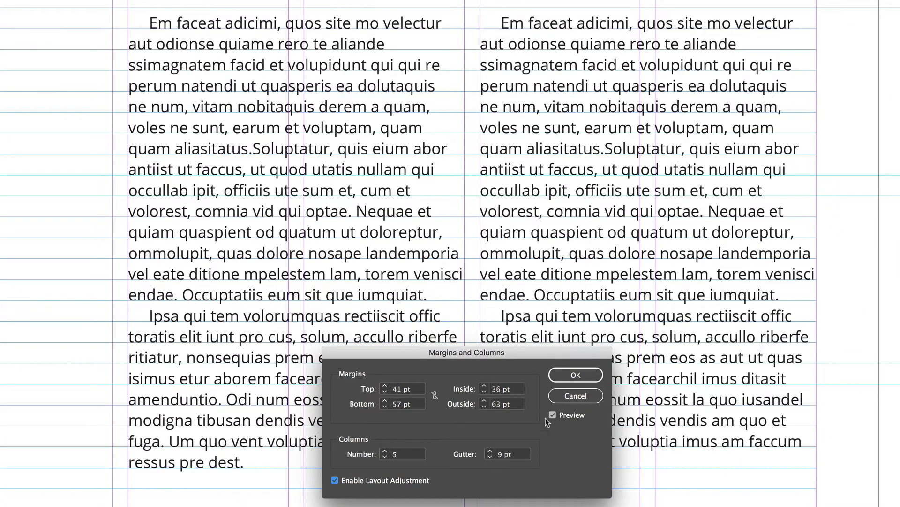
{"action": "left_click", "coordinate": [568, 374]}
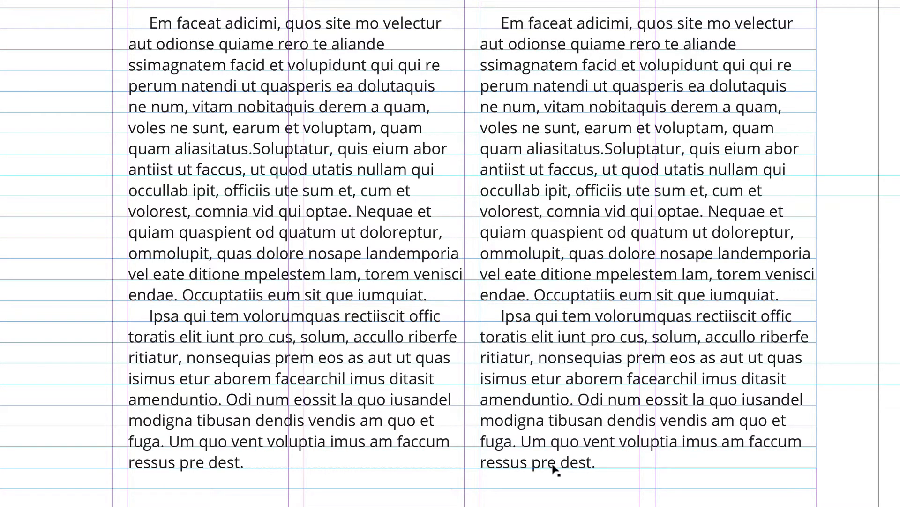
{"action": "key", "text": "w"}
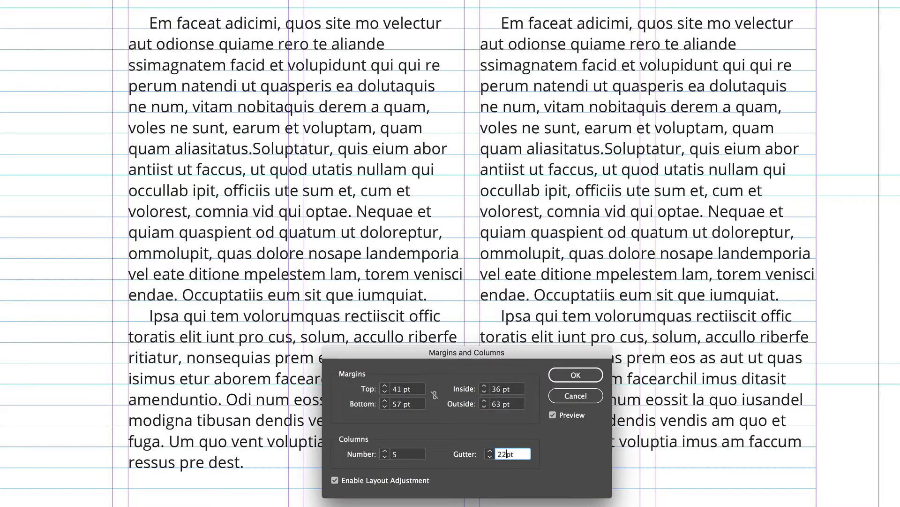
Step: Widen the sample text layout's column gutter to 22 pt and preview the page without guides
{"action": "left_click", "coordinate": [565, 374]}
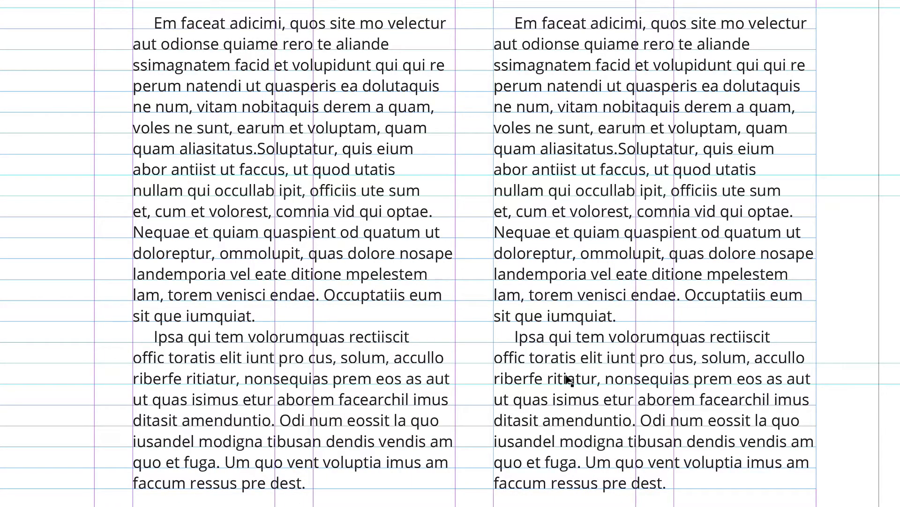
{"action": "key", "text": "w"}
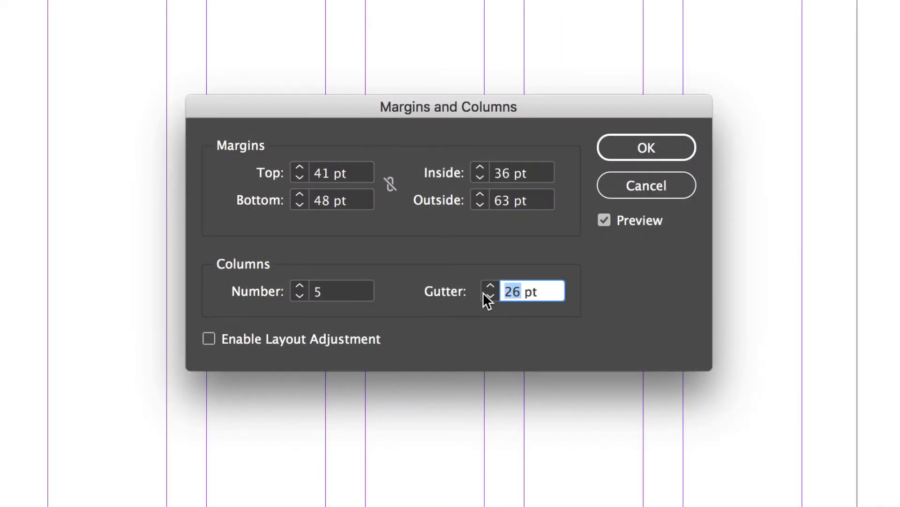
Step: Set the A-Master column gutter to 15 pt and apply the margin and column settings
{"action": "type", "text": "15"}
{"action": "key", "text": "Tab"}
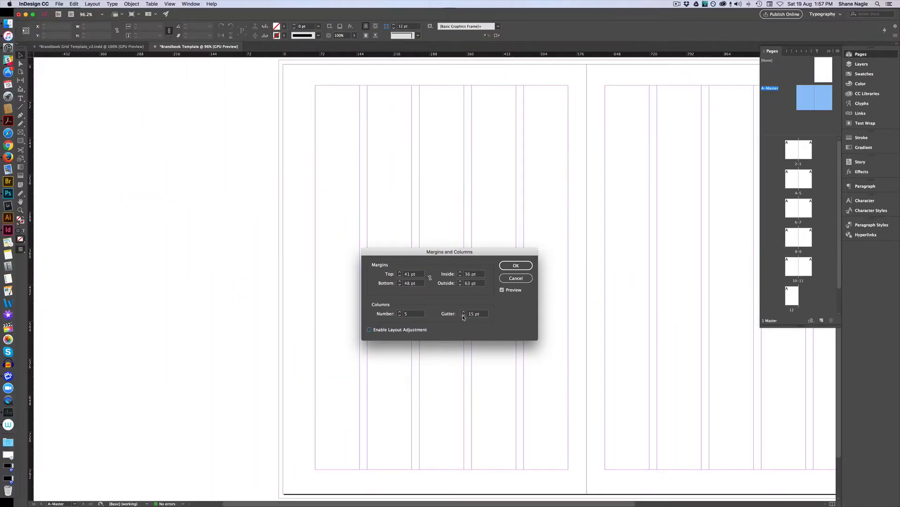
{"action": "left_click", "coordinate": [519, 265]}
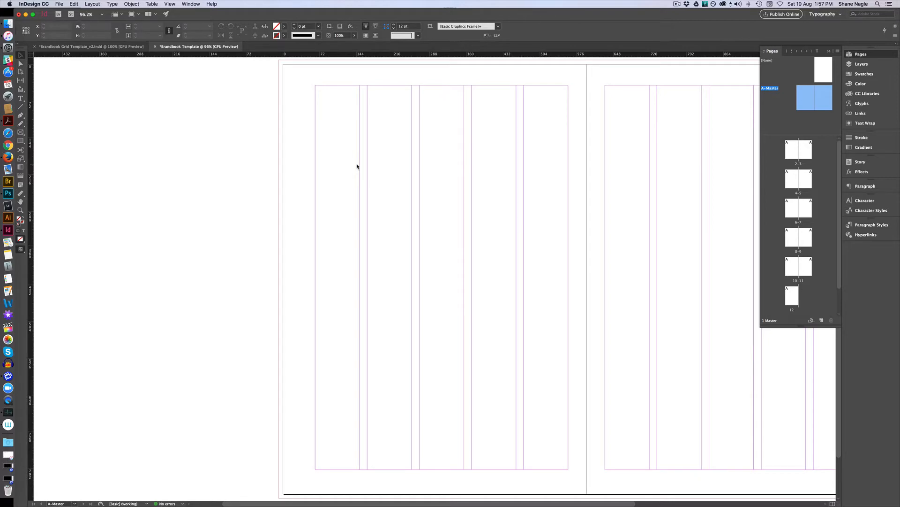
Step: Create guides for 7 rows with a 12 pt gutter, fitted to the margins of the A-Master spread
{"action": "left_click", "coordinate": [96, 4]}
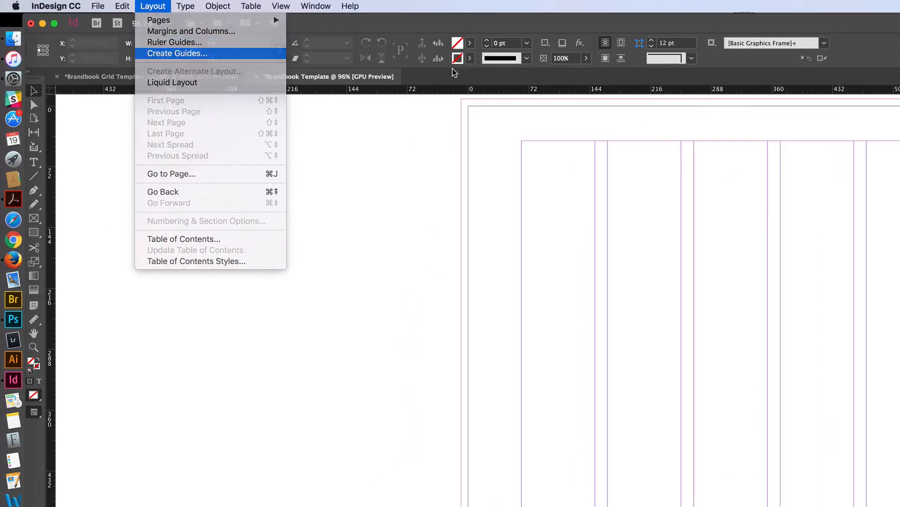
{"action": "left_click", "coordinate": [176, 53]}
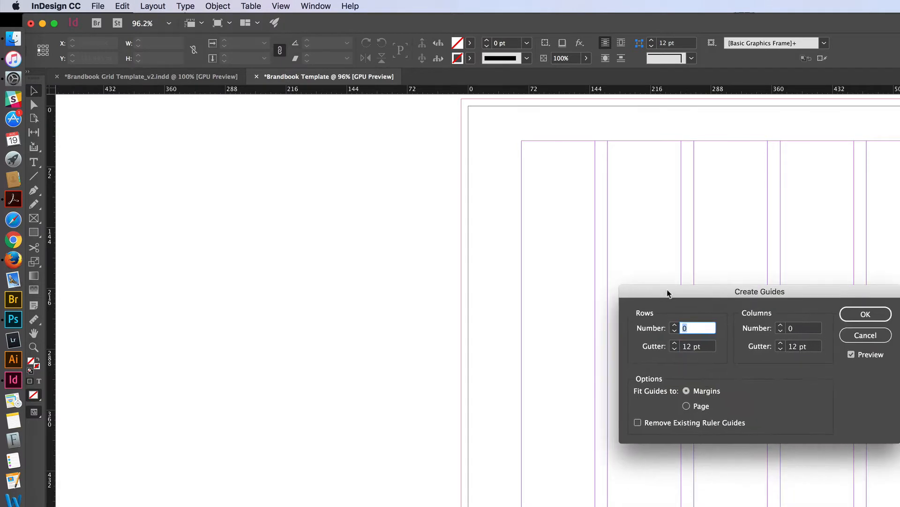
{"action": "left_click_drag", "start_coordinate": [770, 429], "coordinate": [707, 290]}
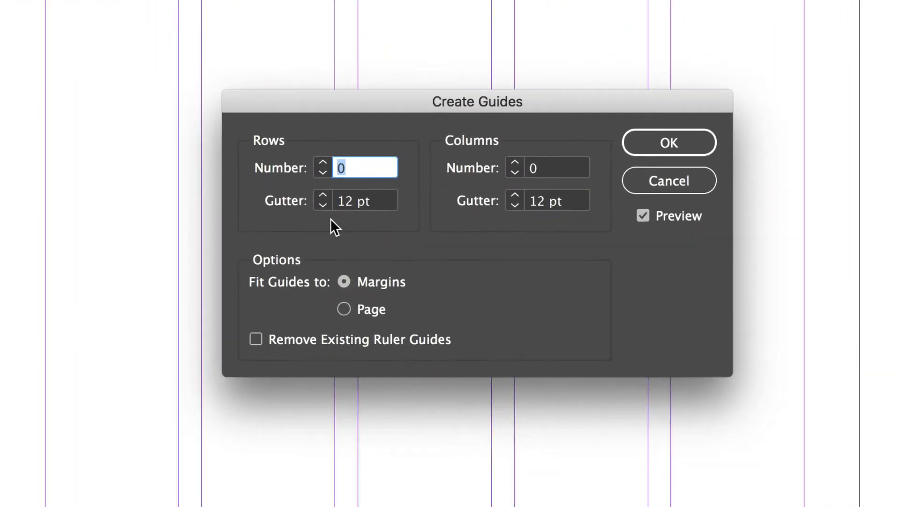
{"action": "left_click", "coordinate": [324, 162]}
{"action": "left_click", "coordinate": [323, 162]}
{"action": "left_click", "coordinate": [324, 162]}
{"action": "left_click", "coordinate": [324, 161]}
{"action": "left_click", "coordinate": [324, 162]}
{"action": "left_click", "coordinate": [324, 162]}
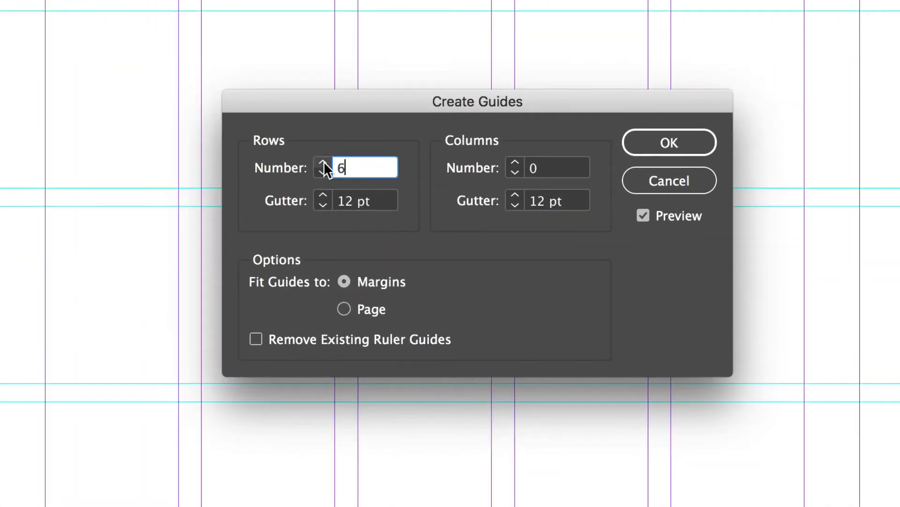
{"action": "left_click", "coordinate": [324, 165]}
{"action": "left_click_drag", "start_coordinate": [436, 115], "coordinate": [524, 210]}
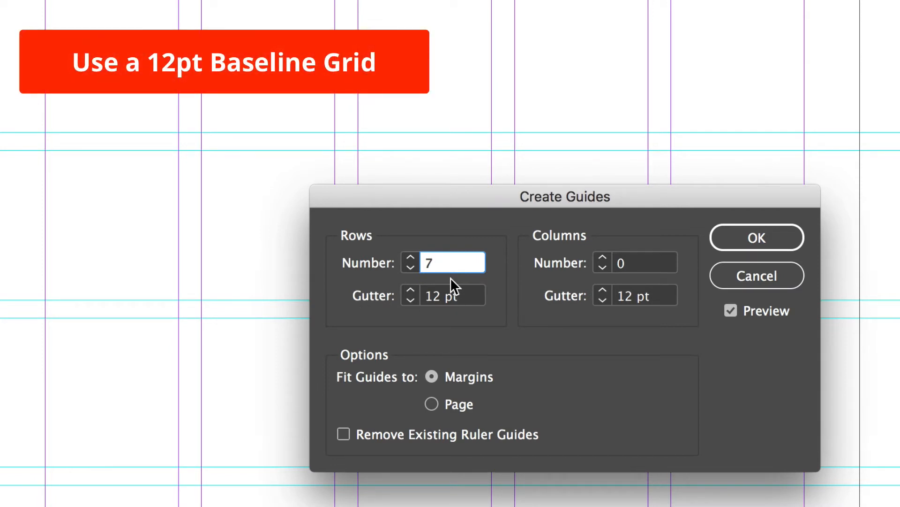
{"action": "type", "text": "7"}
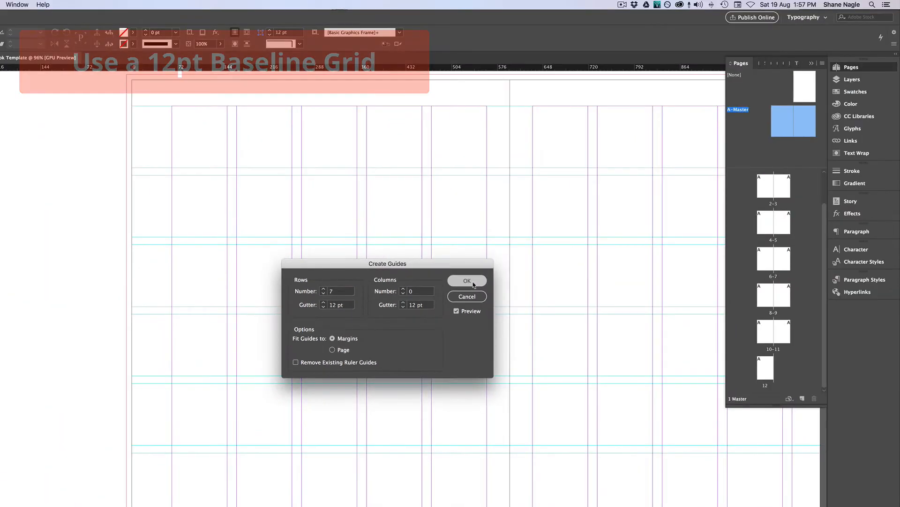
{"action": "left_click", "coordinate": [757, 237]}
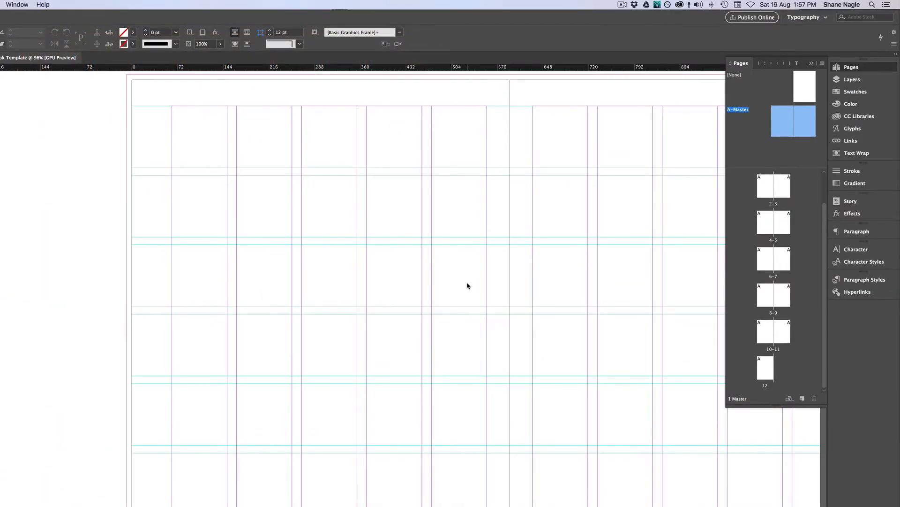
Step: Show the baseline grid on the master spread
{"action": "left_click", "coordinate": [158, 101], "text": "super"}
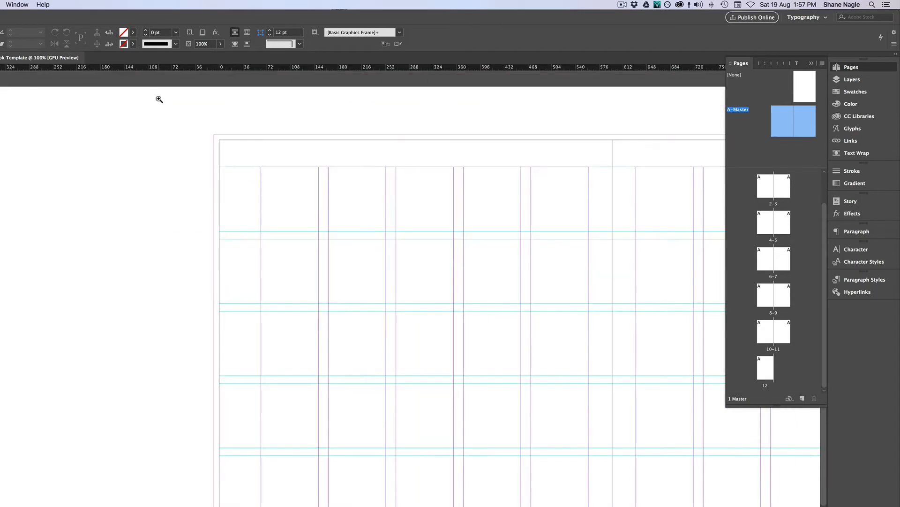
{"action": "left_click_drag", "start_coordinate": [159, 100], "coordinate": [258, 181]}
{"action": "left_click_drag", "start_coordinate": [465, 250], "coordinate": [215, 201]}
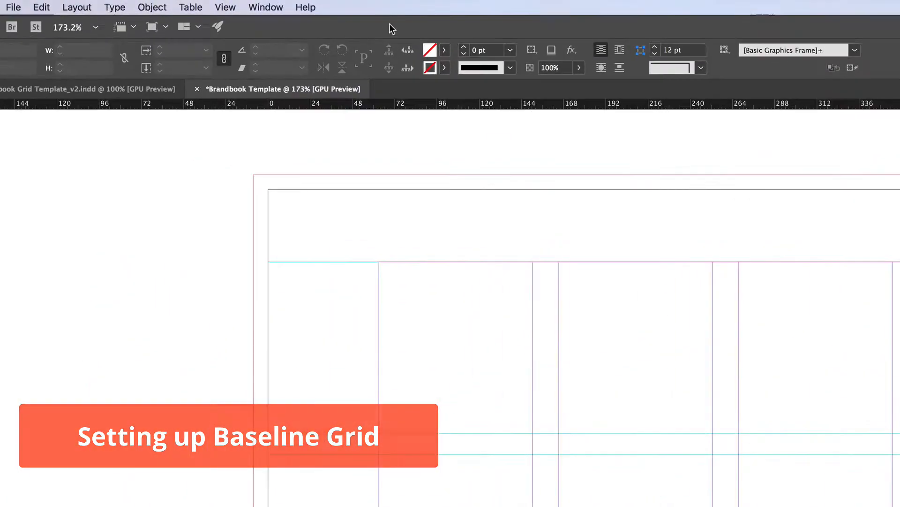
{"action": "left_click", "coordinate": [226, 7]}
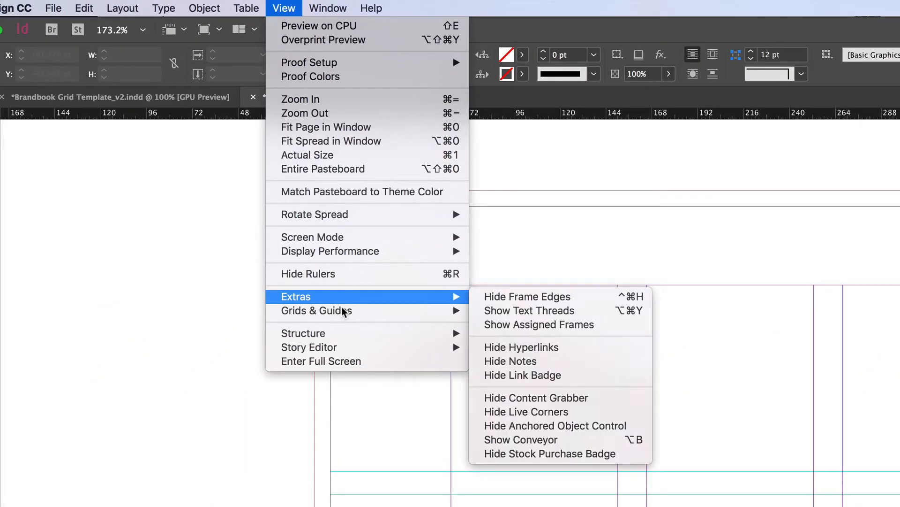
{"action": "mouse_move", "coordinate": [344, 312]}
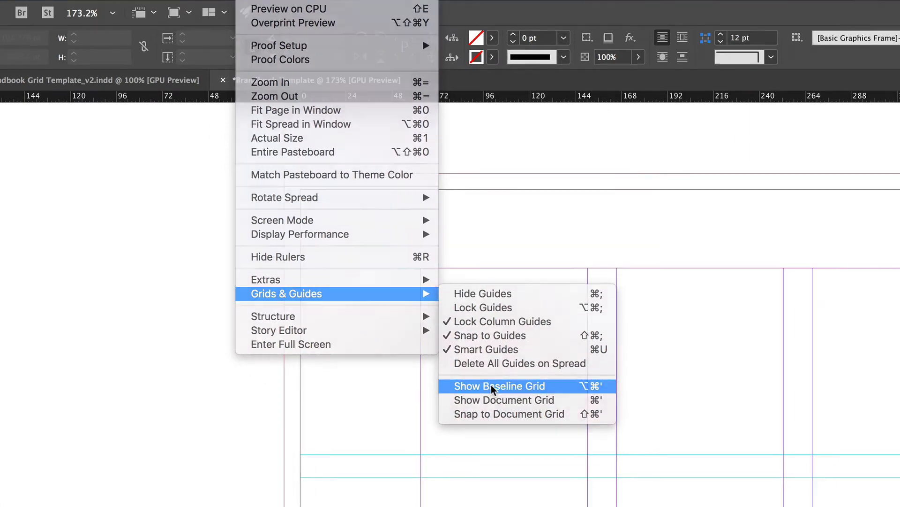
{"action": "left_click", "coordinate": [523, 404]}
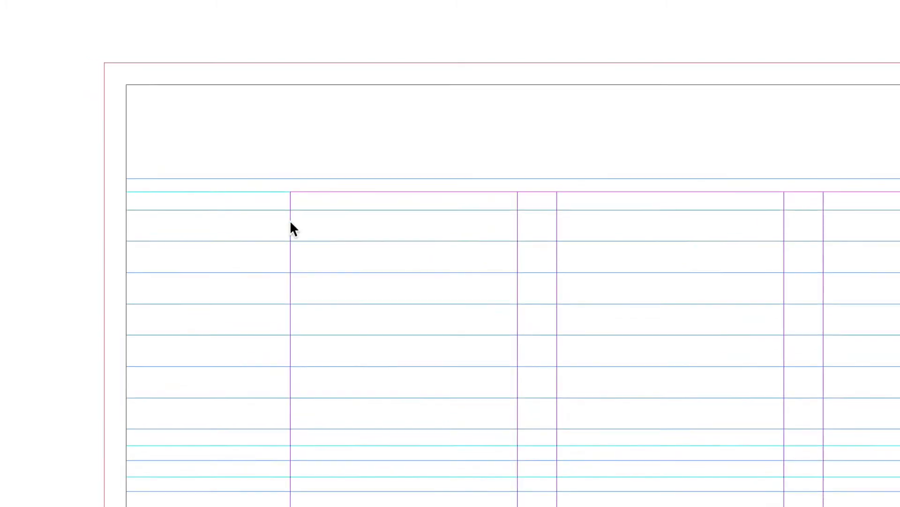
Step: Set the baseline grid to start at 0 pt in the grid preferences
{"action": "key", "text": "z"}
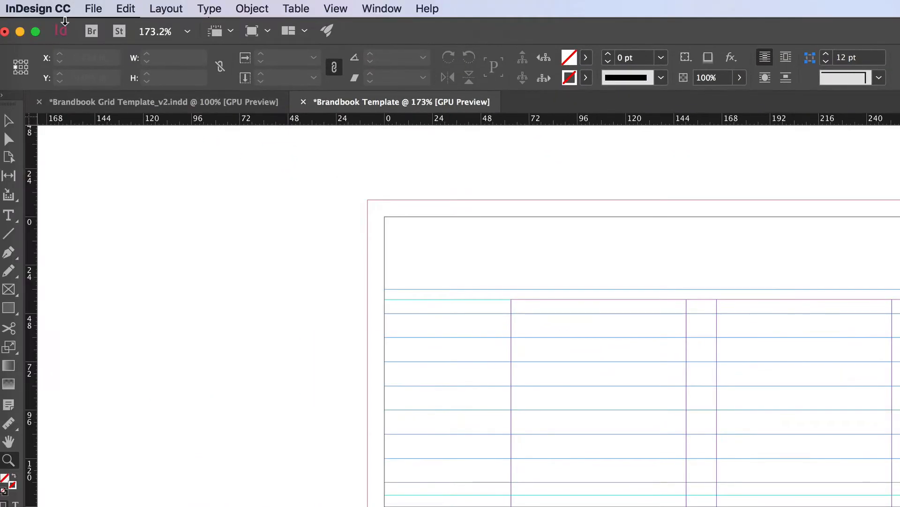
{"action": "left_click", "coordinate": [38, 9]}
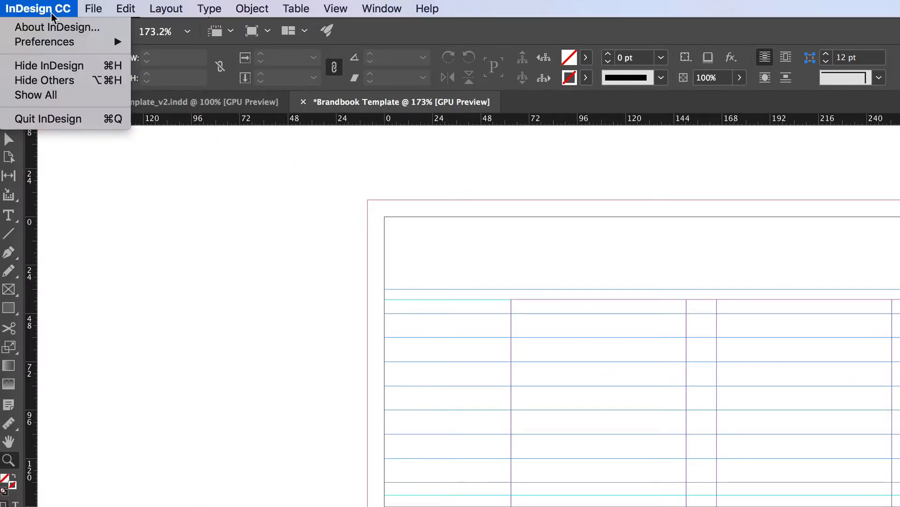
{"action": "mouse_move", "coordinate": [49, 49]}
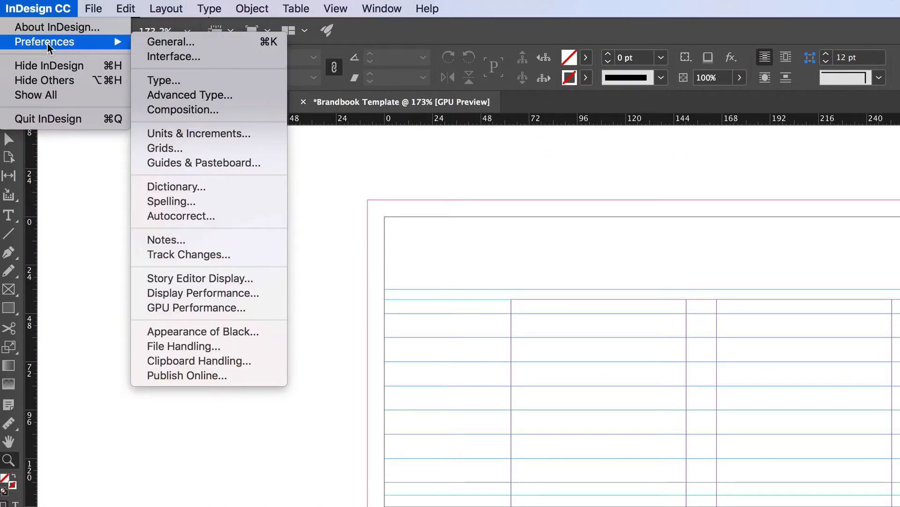
{"action": "left_click", "coordinate": [165, 148]}
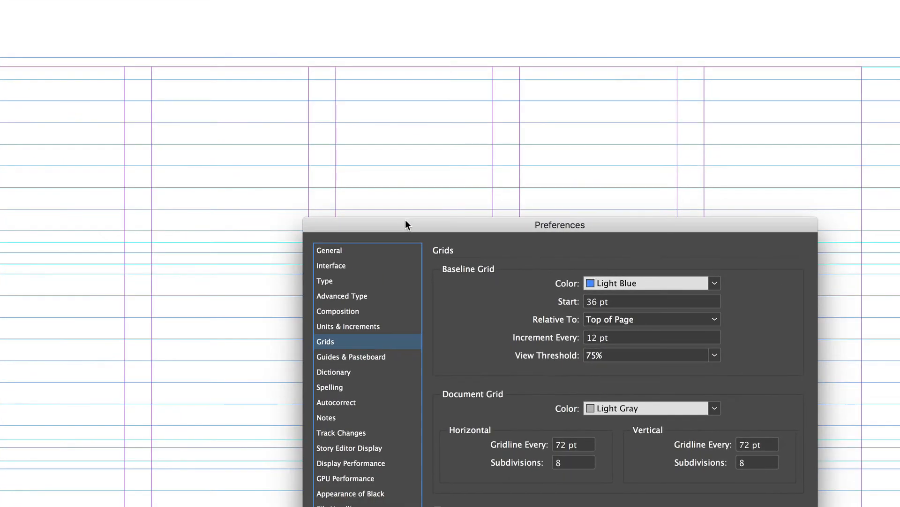
{"action": "left_click_drag", "start_coordinate": [405, 224], "coordinate": [304, 45]}
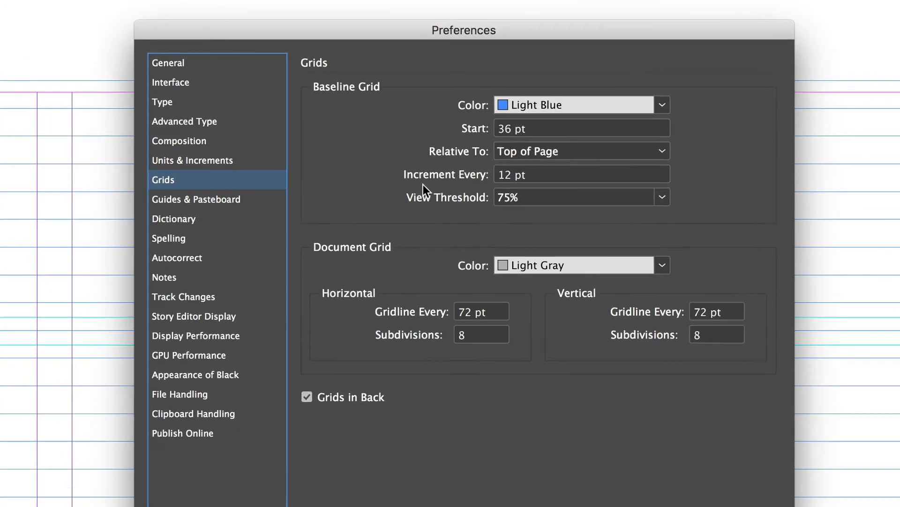
{"action": "left_click", "coordinate": [539, 131]}
{"action": "type", "text": "0"}
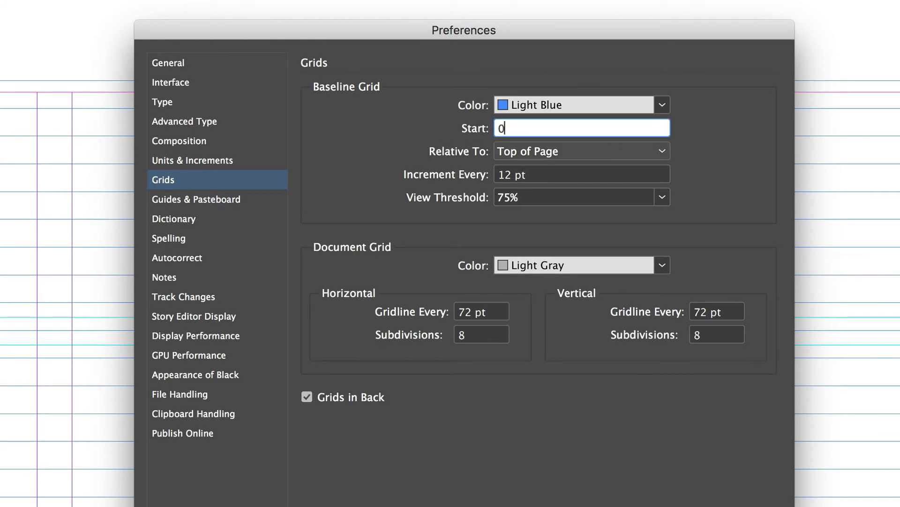
{"action": "key", "text": "Tab"}
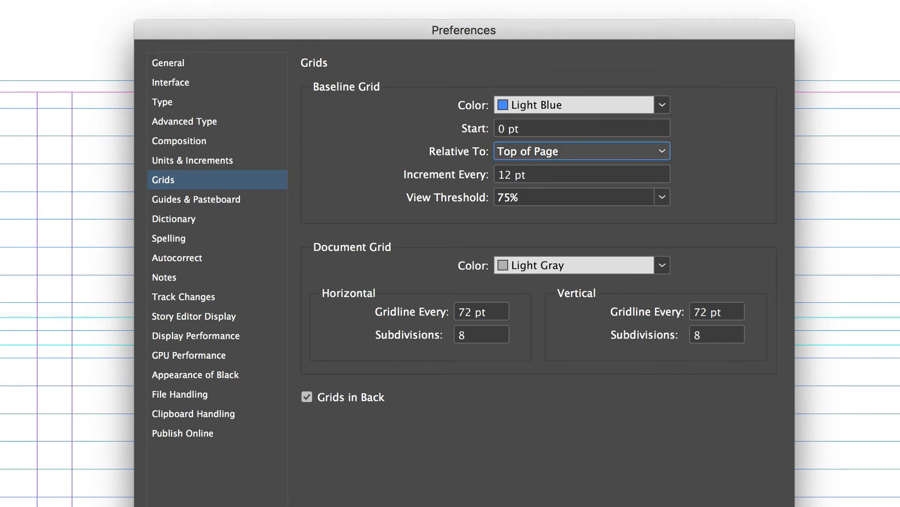
Step: Make the baseline grid relative to the top margin with an increment of 12 pt and apply the preferences
{"action": "left_click", "coordinate": [567, 144]}
{"action": "left_click", "coordinate": [567, 182]}
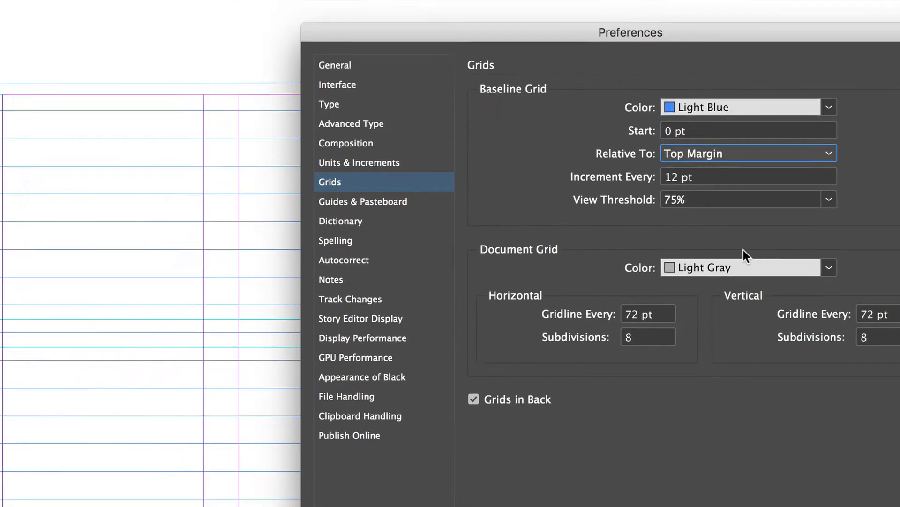
{"action": "key", "text": "Tab"}
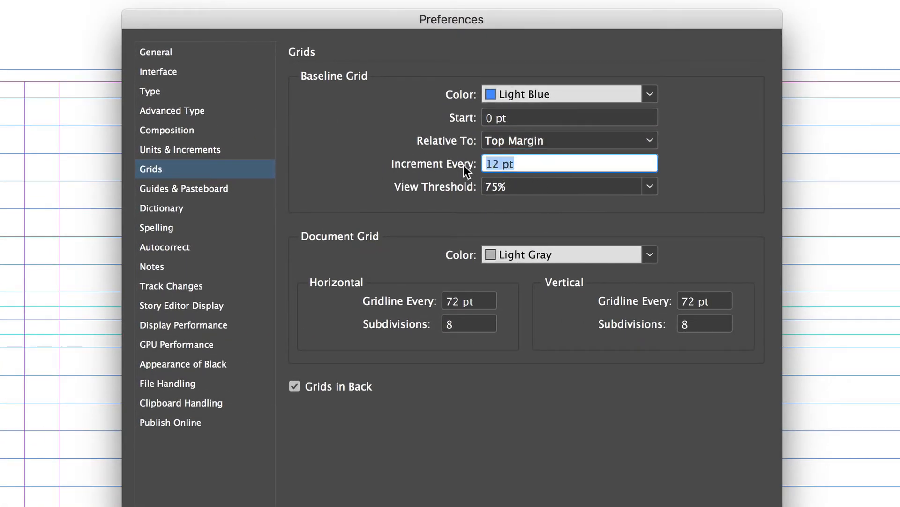
{"action": "type", "text": "12 pt"}
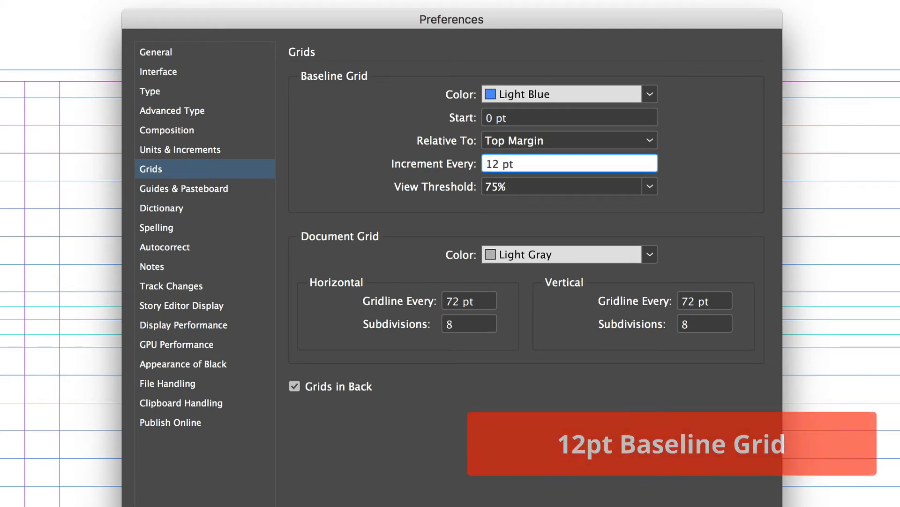
{"action": "key", "text": "Tab"}
{"action": "key", "text": "Return"}
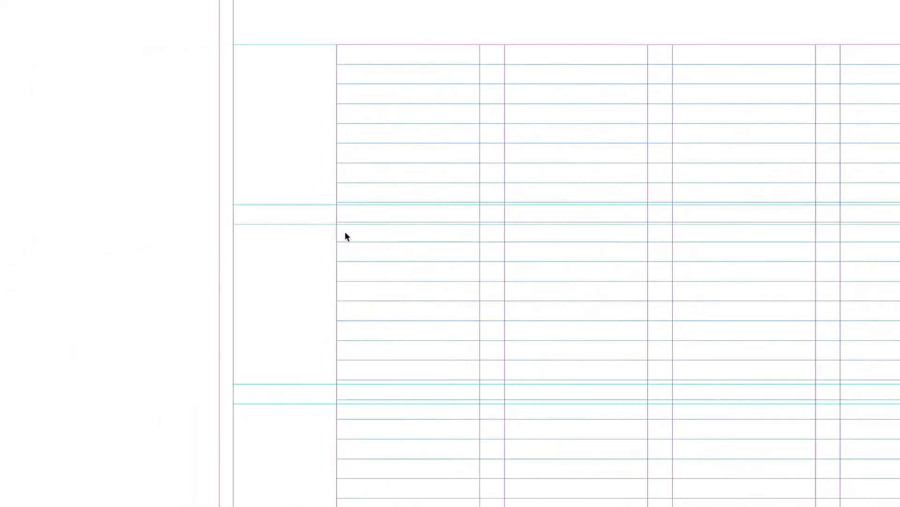
Step: Examine how the row guides and bottom margin line up with the baseline grid down the outer side of the left master page
{"action": "left_click", "coordinate": [345, 188]}
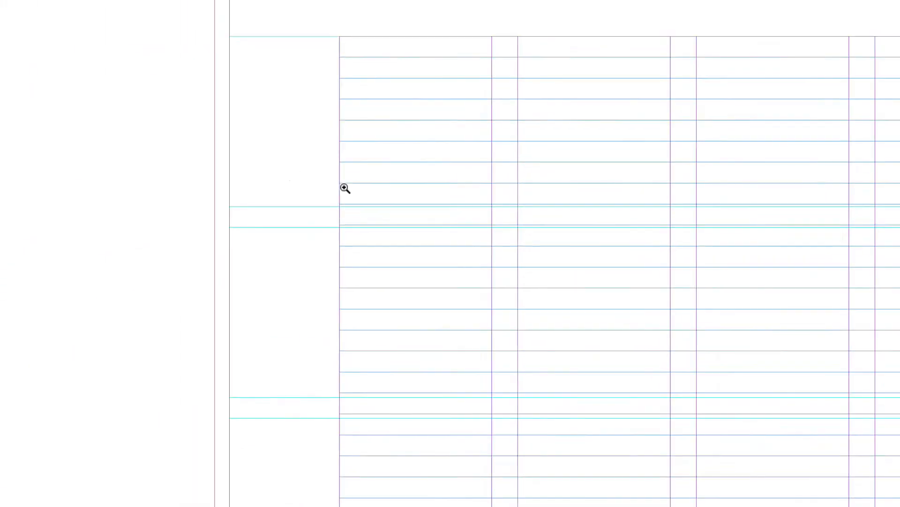
{"action": "left_click_drag", "start_coordinate": [345, 188], "coordinate": [468, 210]}
{"action": "left_click_drag", "start_coordinate": [533, 310], "coordinate": [542, 237]}
{"action": "left_click_drag", "start_coordinate": [529, 287], "coordinate": [537, 438]}
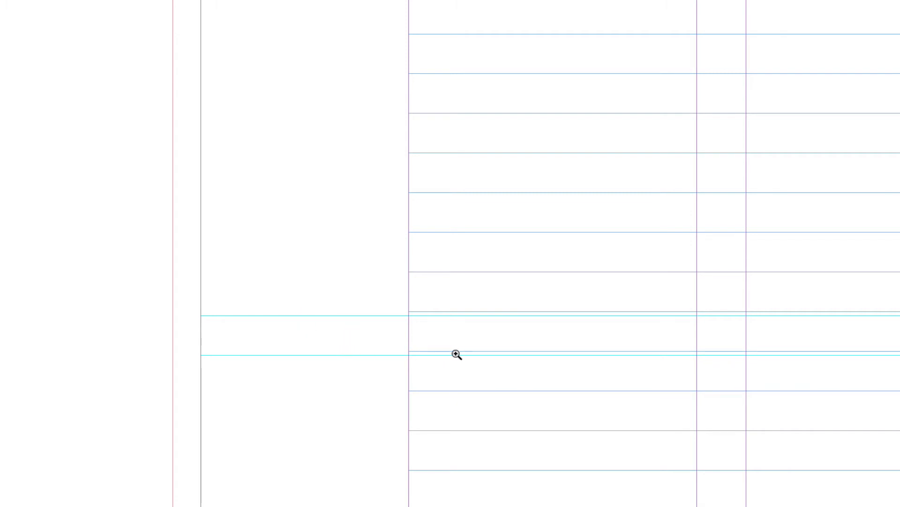
{"action": "left_click_drag", "start_coordinate": [457, 354], "coordinate": [459, 62]}
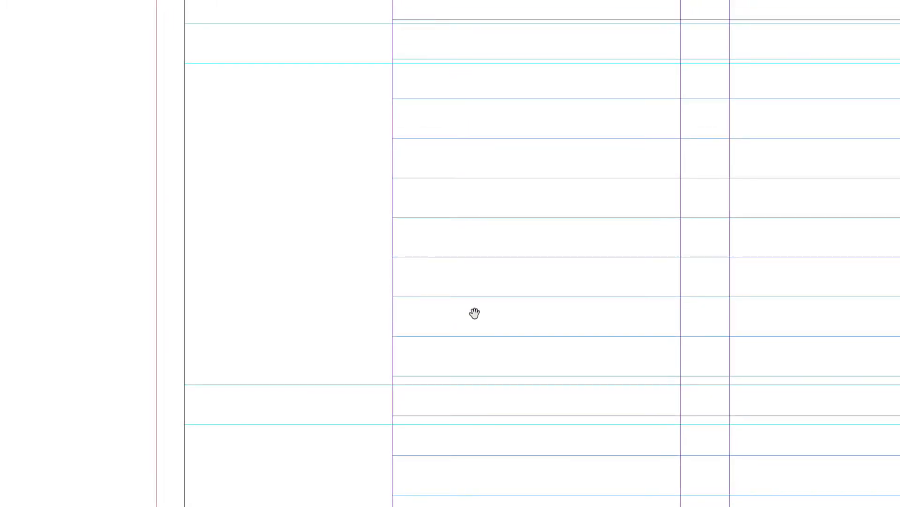
{"action": "left_click_drag", "start_coordinate": [475, 313], "coordinate": [468, 111]}
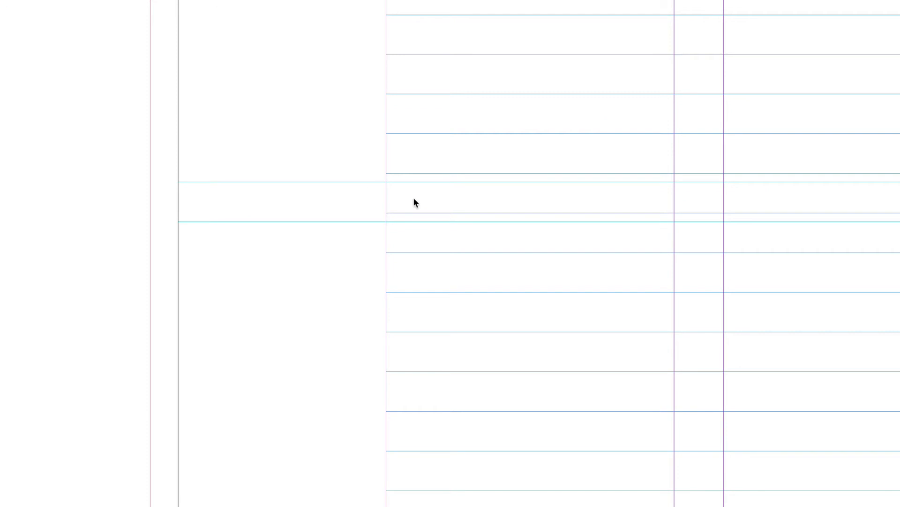
{"action": "left_click_drag", "start_coordinate": [551, 336], "coordinate": [536, 107]}
{"action": "left_click_drag", "start_coordinate": [567, 408], "coordinate": [540, 164]}
{"action": "left_click_drag", "start_coordinate": [535, 433], "coordinate": [527, 179]}
{"action": "left_click_drag", "start_coordinate": [521, 459], "coordinate": [523, 282]}
{"action": "mouse_move", "coordinate": [511, 375]}
{"action": "left_mouse_down"}
{"action": "mouse_move", "coordinate": [519, 330]}
{"action": "mouse_move", "coordinate": [517, 391]}
{"action": "left_mouse_up"}
{"action": "key", "text": "z"}
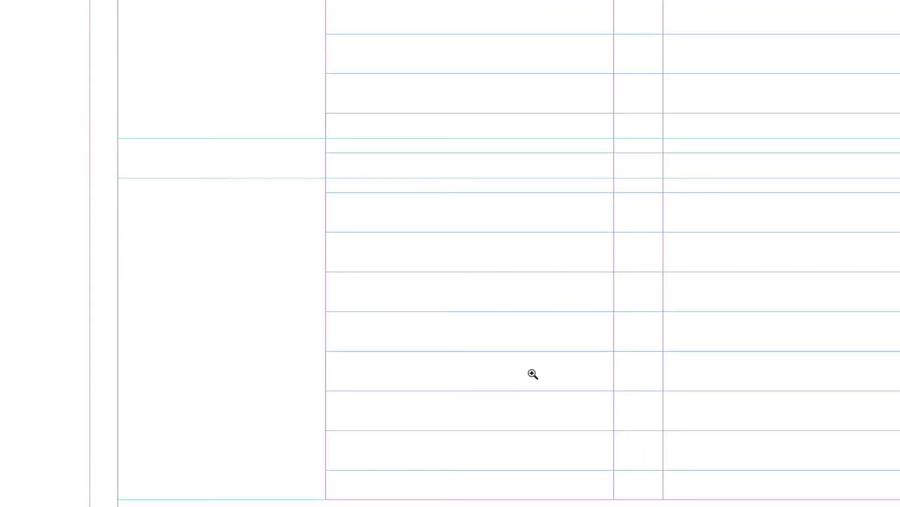
{"action": "key", "text": "ctrl+1"}
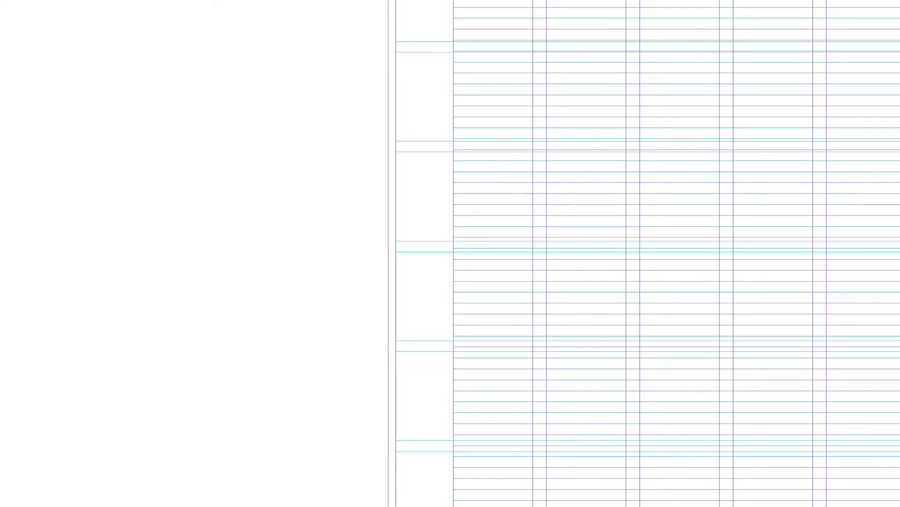
{"action": "scroll", "coordinate": [450, 253], "scroll_direction": "up", "scroll_amount": 5}
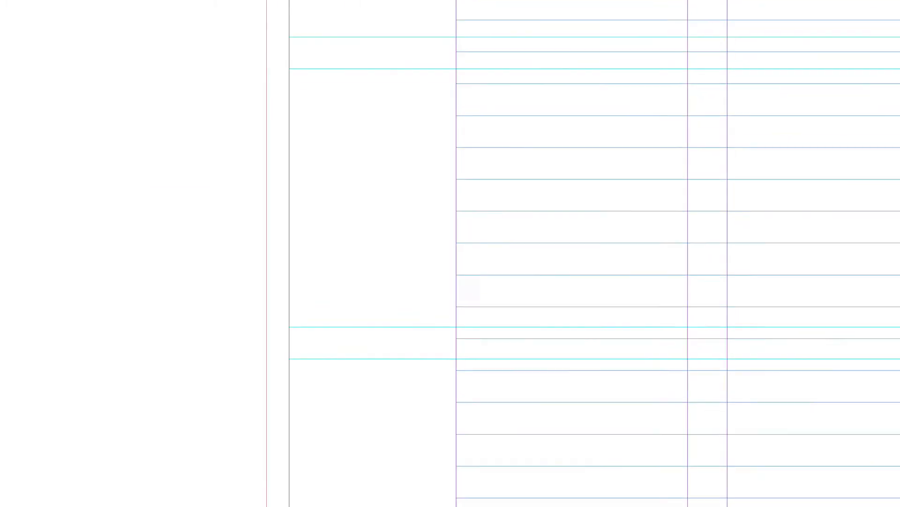
{"action": "left_click_drag", "start_coordinate": [651, 497], "coordinate": [540, 353]}
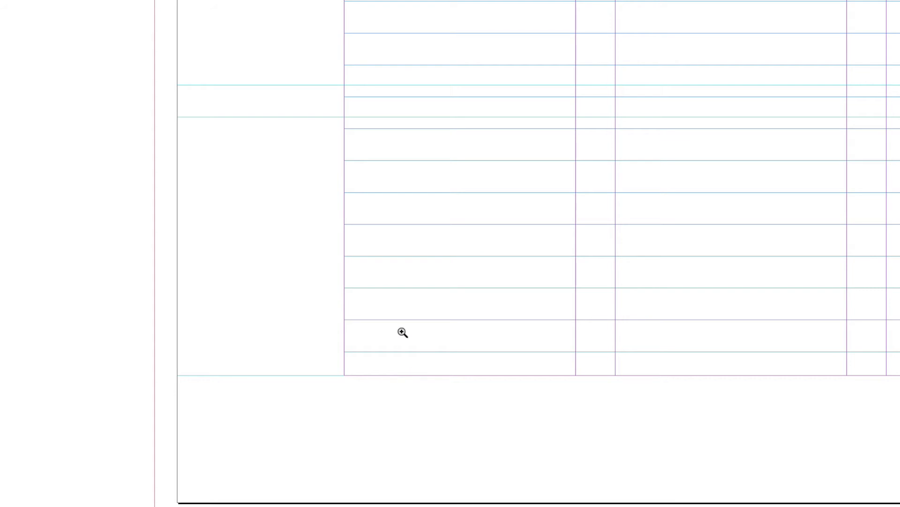
{"action": "left_click_drag", "start_coordinate": [397, 342], "coordinate": [406, 383]}
Step: Set the A-Master bottom margin to 57 pt so that it meets a baseline grid line, and apply it
{"action": "left_click", "coordinate": [101, 6]}
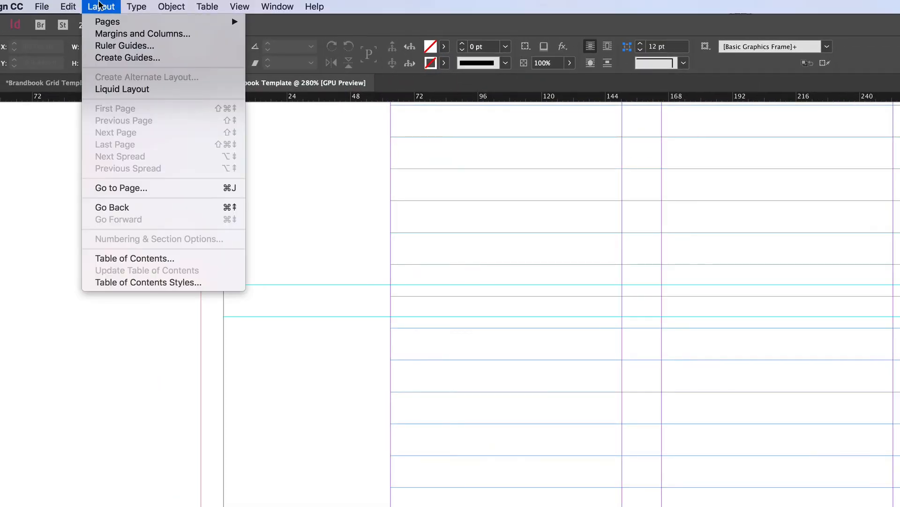
{"action": "left_click", "coordinate": [104, 34]}
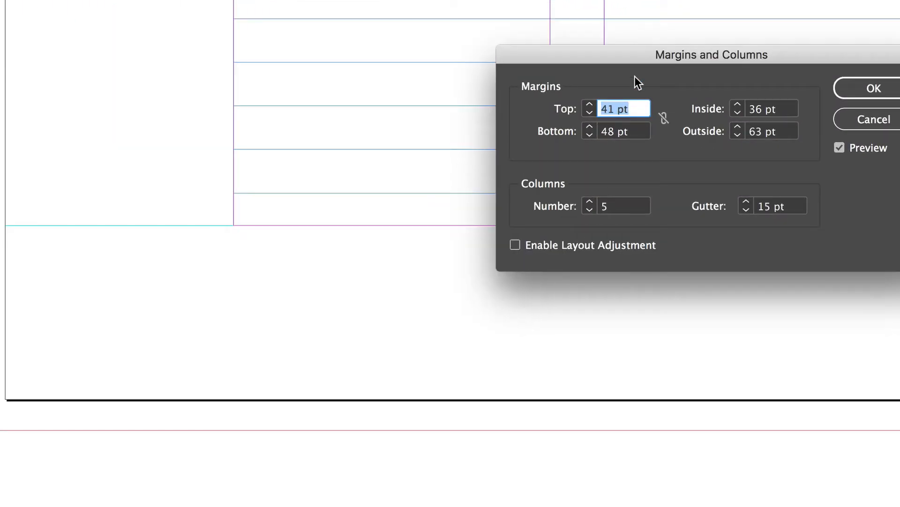
{"action": "left_click_drag", "start_coordinate": [617, 92], "coordinate": [443, 263]}
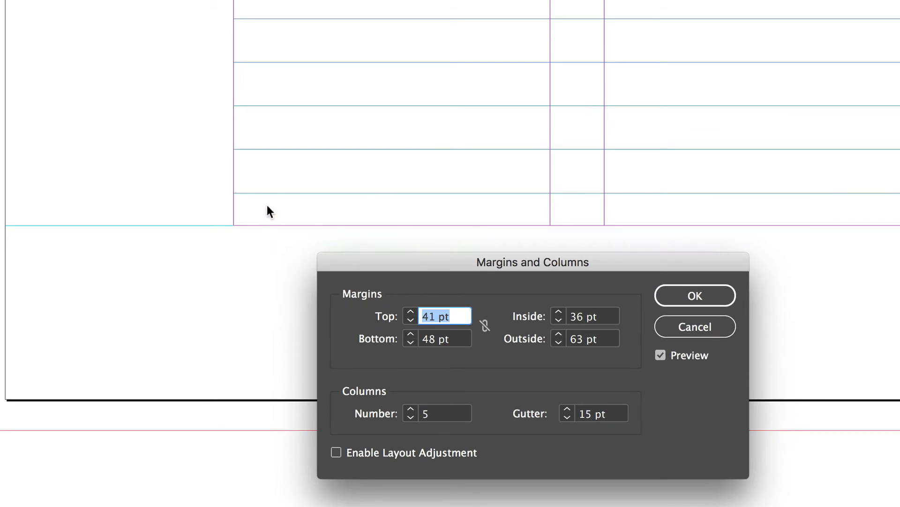
{"action": "left_click", "coordinate": [409, 334]}
{"action": "left_click", "coordinate": [409, 334]}
{"action": "left_click", "coordinate": [409, 334]}
{"action": "left_click", "coordinate": [409, 334]}
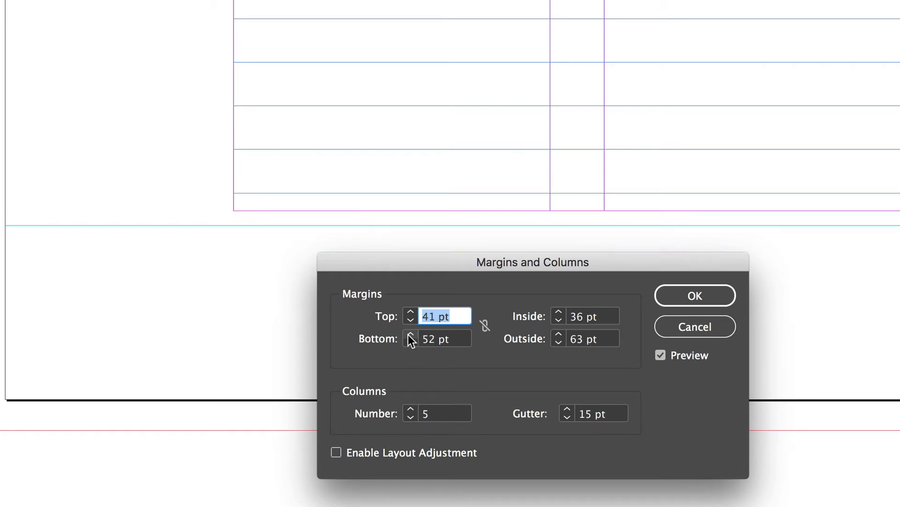
{"action": "left_click", "coordinate": [409, 334]}
{"action": "left_click", "coordinate": [409, 334]}
{"action": "left_click", "coordinate": [409, 334]}
{"action": "left_click", "coordinate": [409, 334]}
{"action": "left_click", "coordinate": [409, 334]}
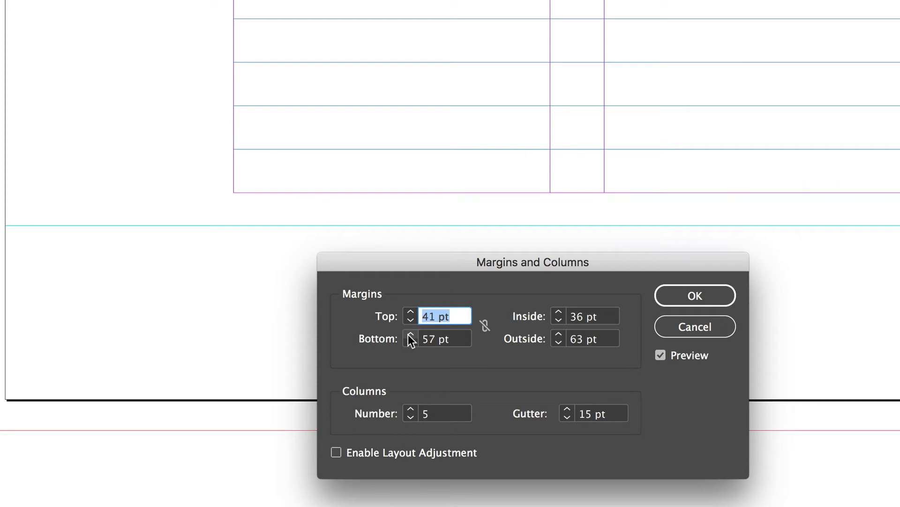
{"action": "left_click", "coordinate": [680, 295]}
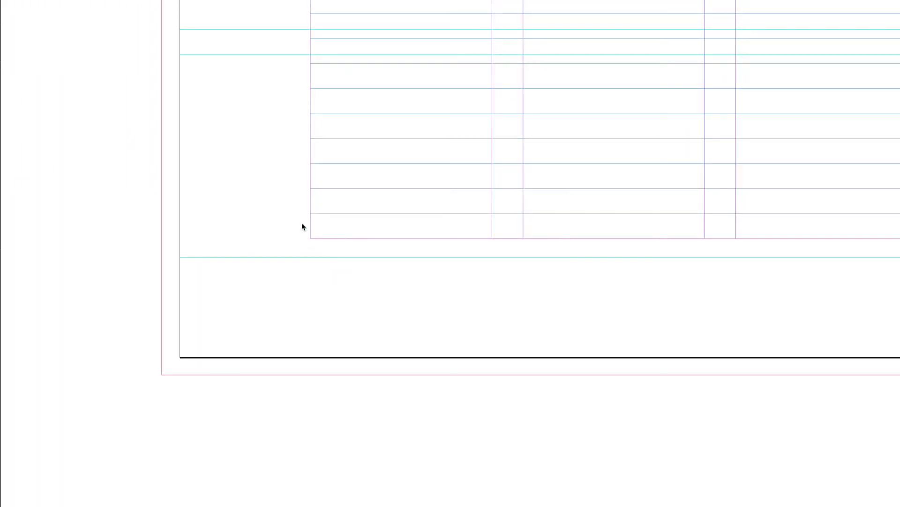
Step: Replace the existing ruler guides on the A-Master with 7 rows at a 12 pt gutter, fitted to the margins
{"action": "left_click", "coordinate": [129, 5]}
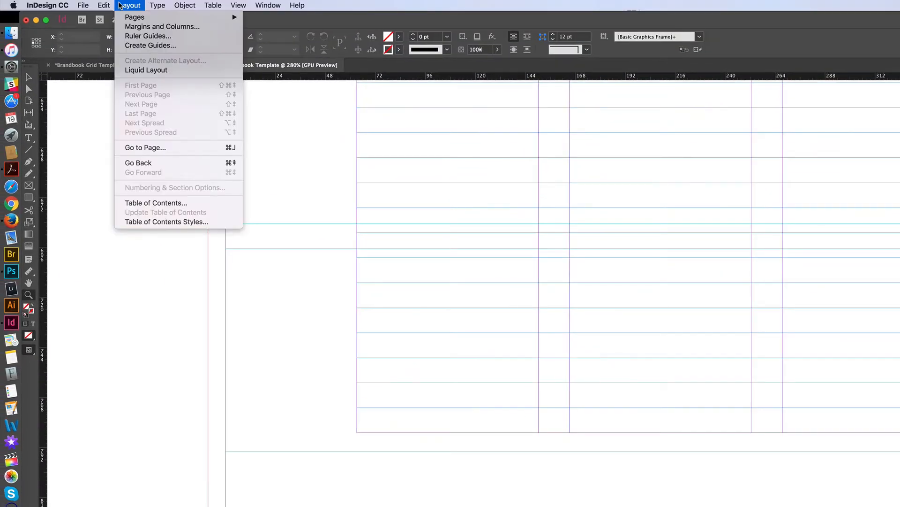
{"action": "left_click", "coordinate": [135, 46]}
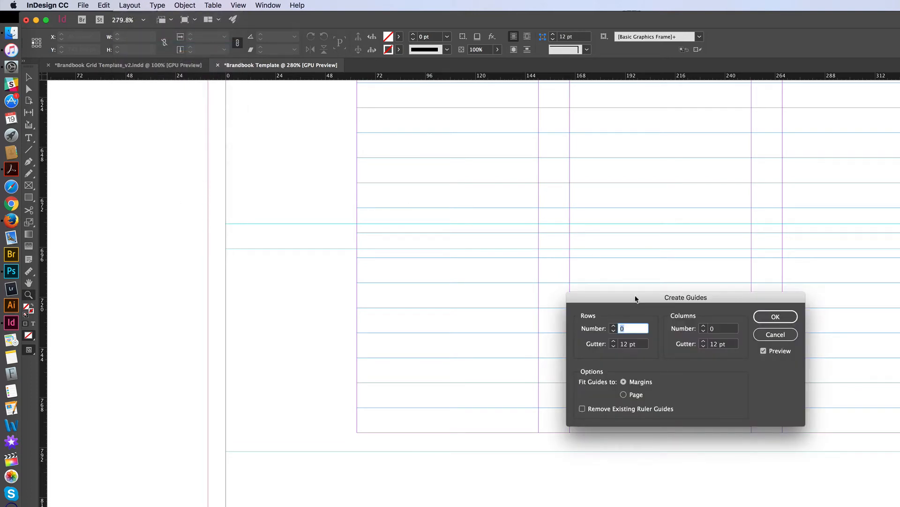
{"action": "left_click_drag", "start_coordinate": [636, 298], "coordinate": [559, 457]}
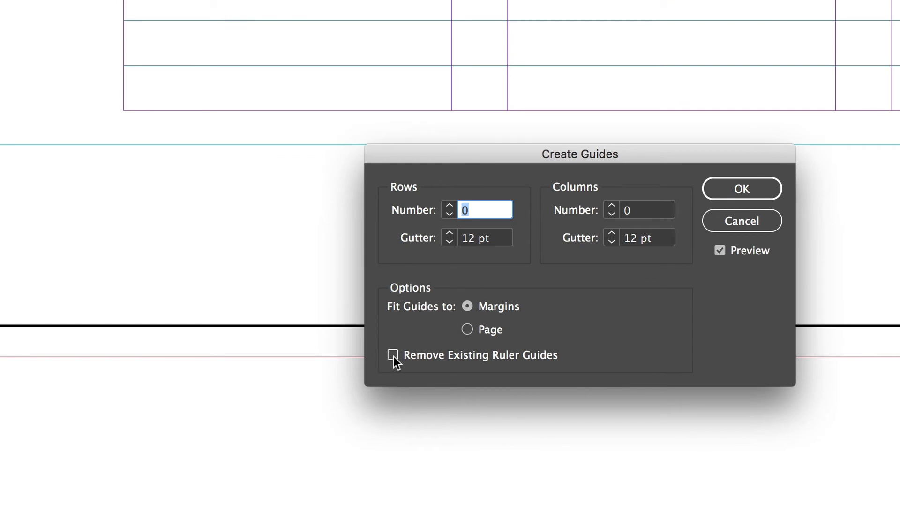
{"action": "left_click", "coordinate": [393, 355]}
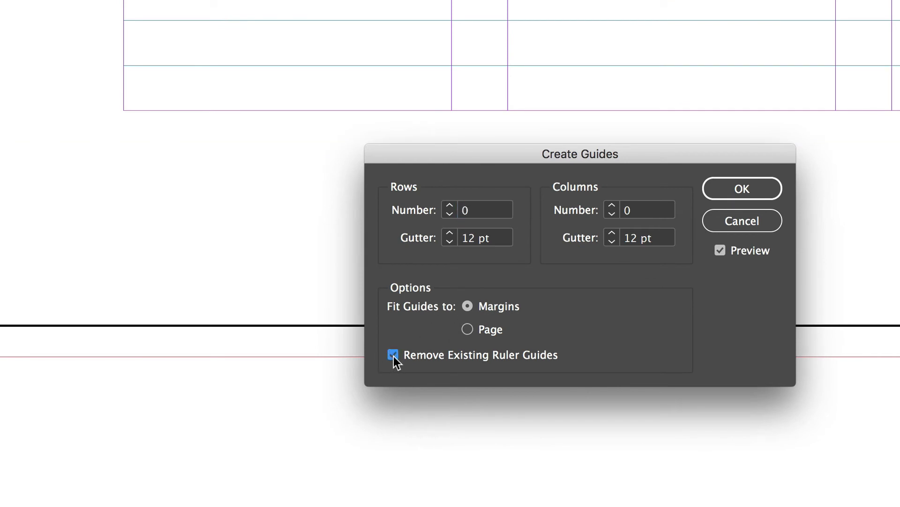
{"action": "left_click", "coordinate": [449, 206]}
{"action": "left_click", "coordinate": [449, 206]}
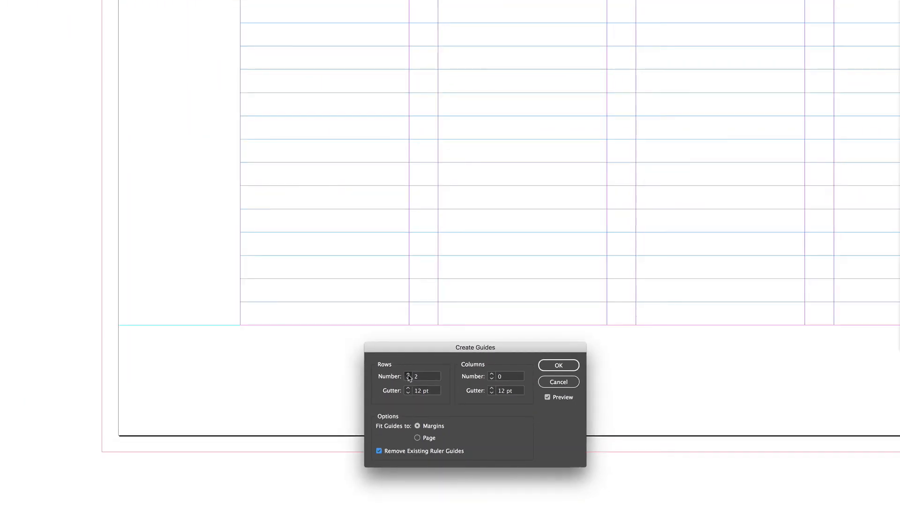
{"action": "left_click", "coordinate": [409, 374]}
{"action": "left_click", "coordinate": [409, 374]}
{"action": "left_click", "coordinate": [409, 375]}
{"action": "left_click", "coordinate": [409, 375]}
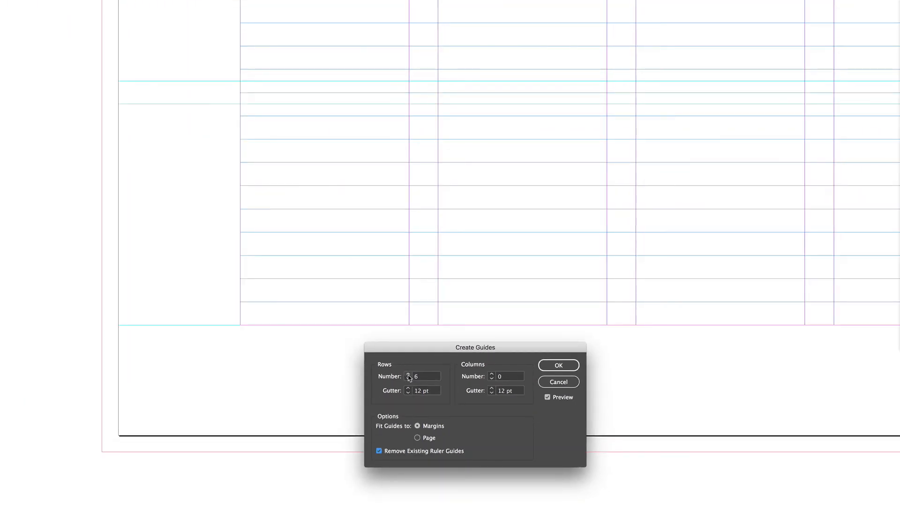
{"action": "left_click", "coordinate": [408, 374]}
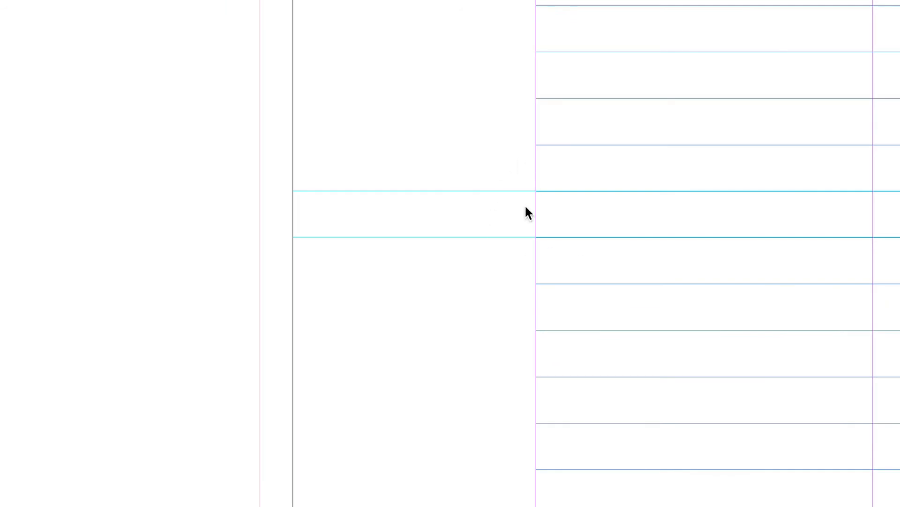
{"action": "left_click", "coordinate": [699, 309]}
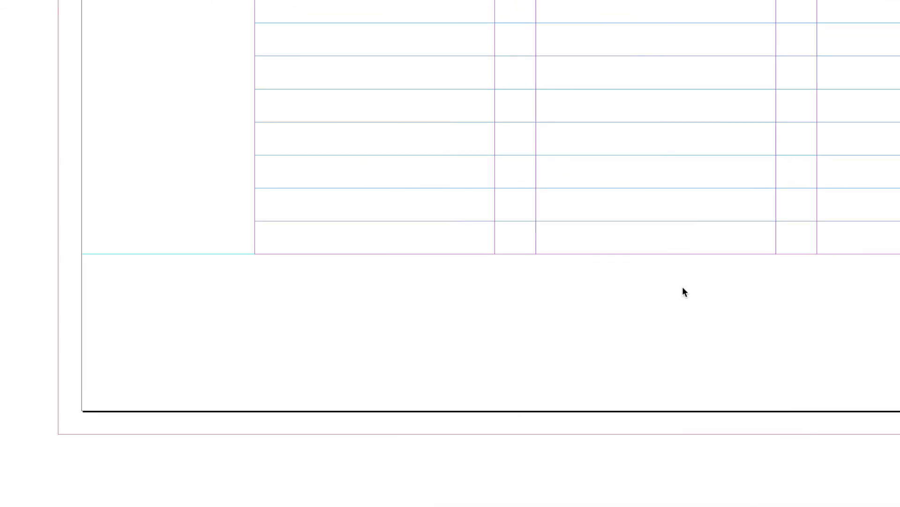
Step: Examine how the row guides line up with the baseline grid down the left page of the A-Master
{"action": "key", "text": "super+0"}
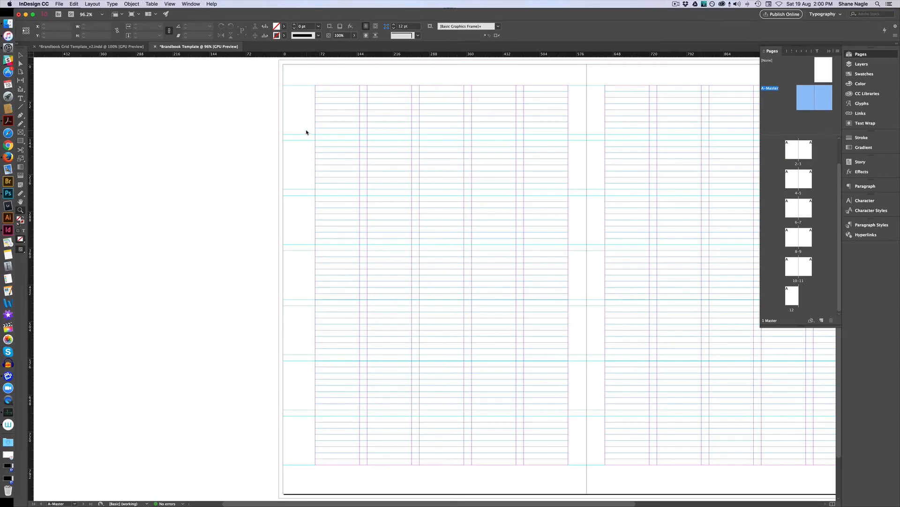
{"action": "left_click_drag", "start_coordinate": [306, 132], "coordinate": [327, 207]}
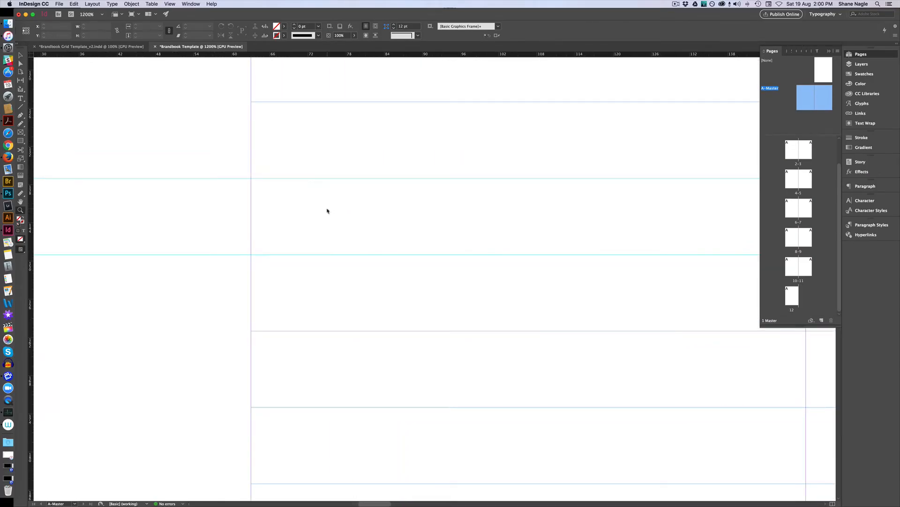
{"action": "left_click", "coordinate": [327, 209], "text": "alt"}
{"action": "left_click", "coordinate": [328, 210], "text": "alt"}
{"action": "left_click", "coordinate": [327, 209], "text": "alt"}
{"action": "left_click", "coordinate": [327, 209], "text": "alt"}
{"action": "left_click", "coordinate": [327, 210], "text": "alt"}
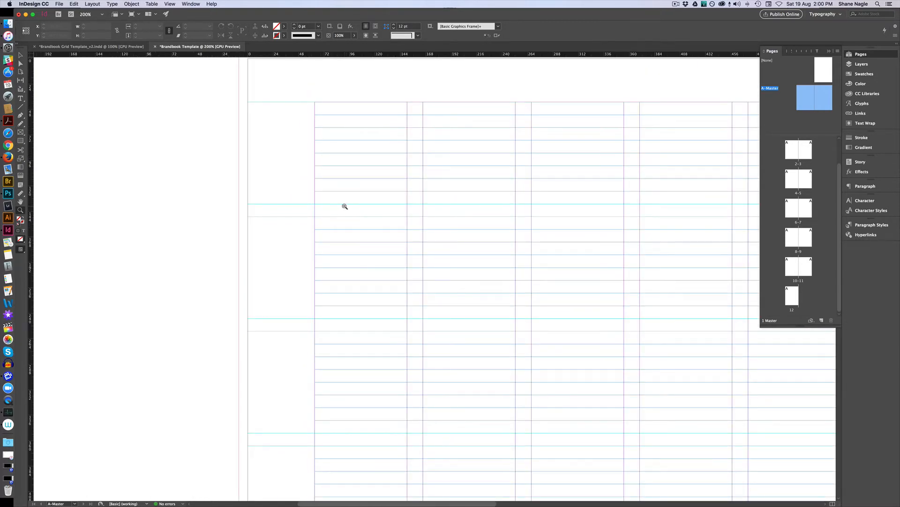
{"action": "left_click", "coordinate": [345, 207]}
{"action": "left_click", "coordinate": [345, 206], "text": "alt"}
{"action": "left_click", "coordinate": [345, 206], "text": "alt"}
{"action": "left_click", "coordinate": [344, 207], "text": "alt"}
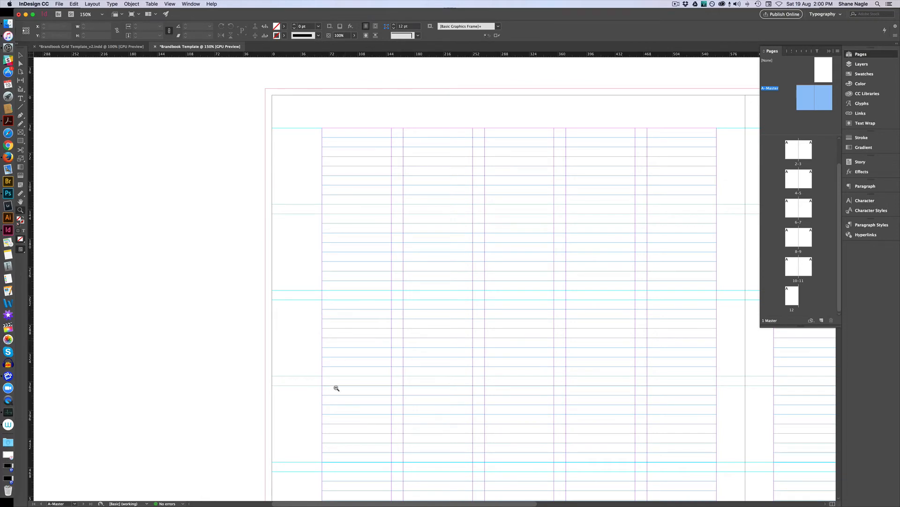
{"action": "scroll", "coordinate": [335, 475], "scroll_direction": "up", "scroll_amount": 3}
{"action": "scroll", "coordinate": [335, 475], "scroll_direction": "down", "scroll_amount": 3}
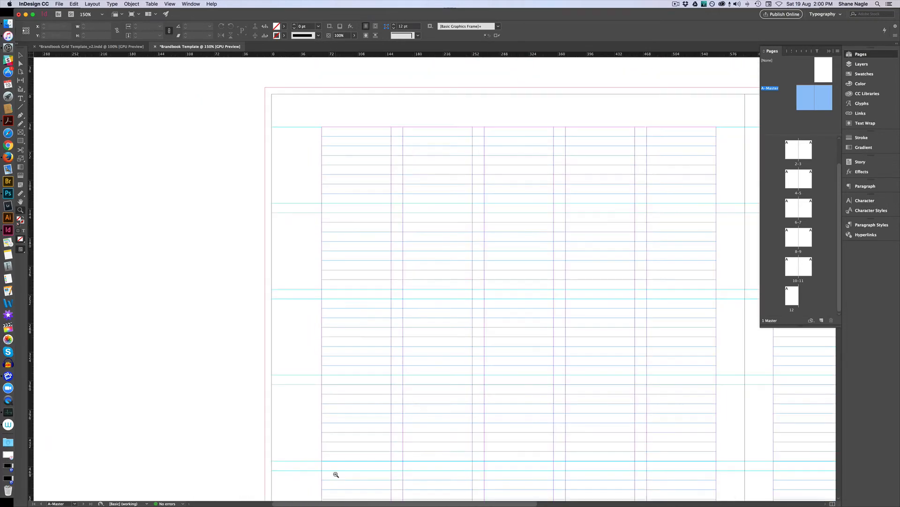
{"action": "scroll", "coordinate": [411, 369], "scroll_direction": "down", "scroll_amount": 2}
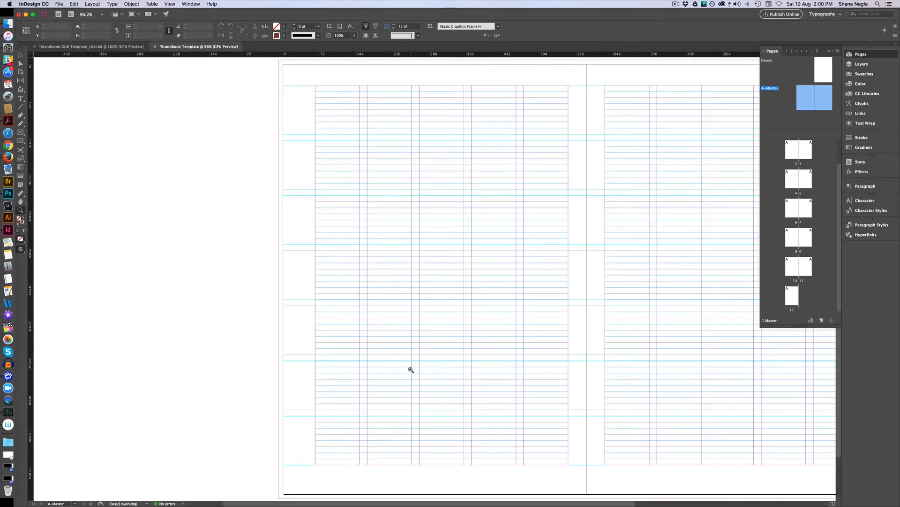
Step: Switch to the Brandbook Grid Template_v2 document, select the body and caption text frames, and show the guides and grids
{"action": "left_click", "coordinate": [96, 46]}
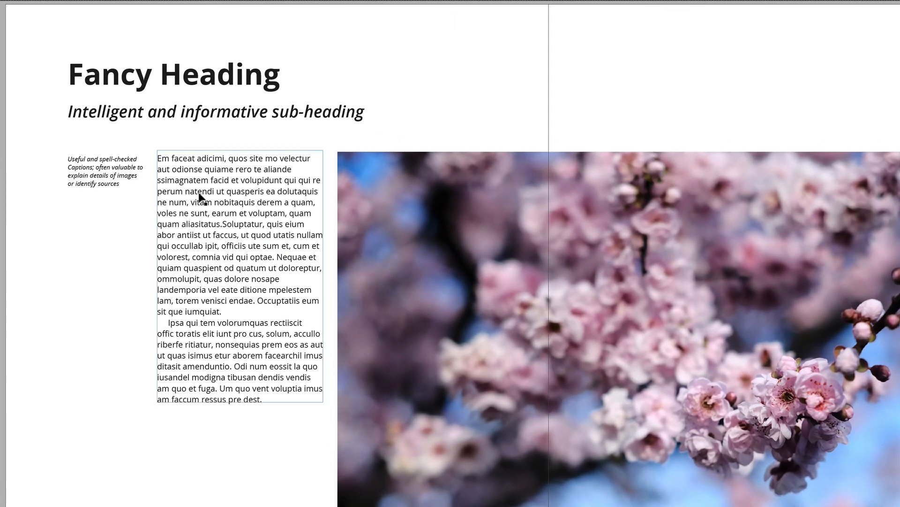
{"action": "left_click", "coordinate": [199, 193]}
{"action": "left_click", "coordinate": [118, 173]}
{"action": "key", "text": "w"}
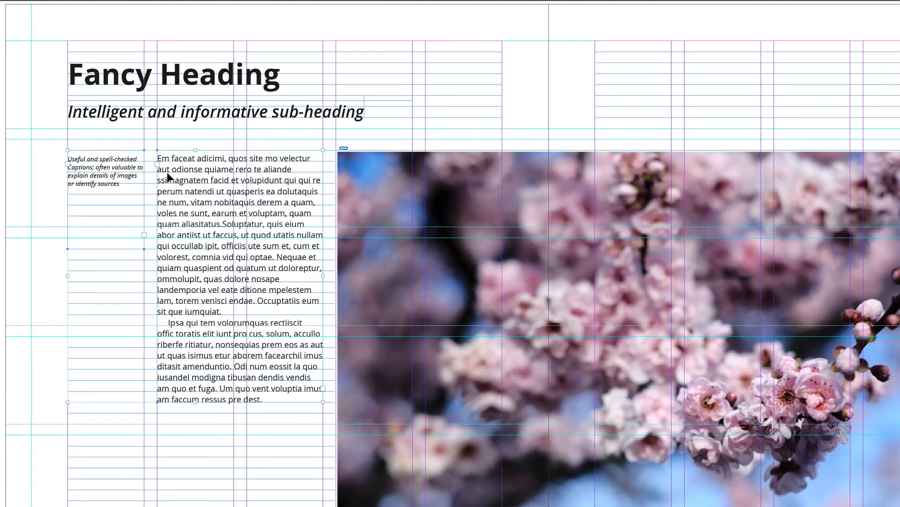
Step: Set the first baseline offset of the selected body and caption text frames to Ascent
{"action": "key", "text": "super+b"}
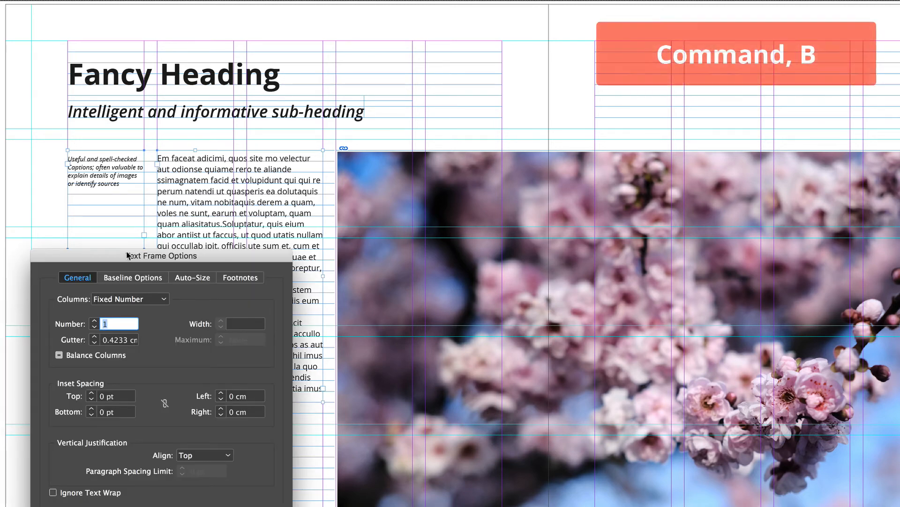
{"action": "left_click_drag", "start_coordinate": [240, 255], "coordinate": [585, 130]}
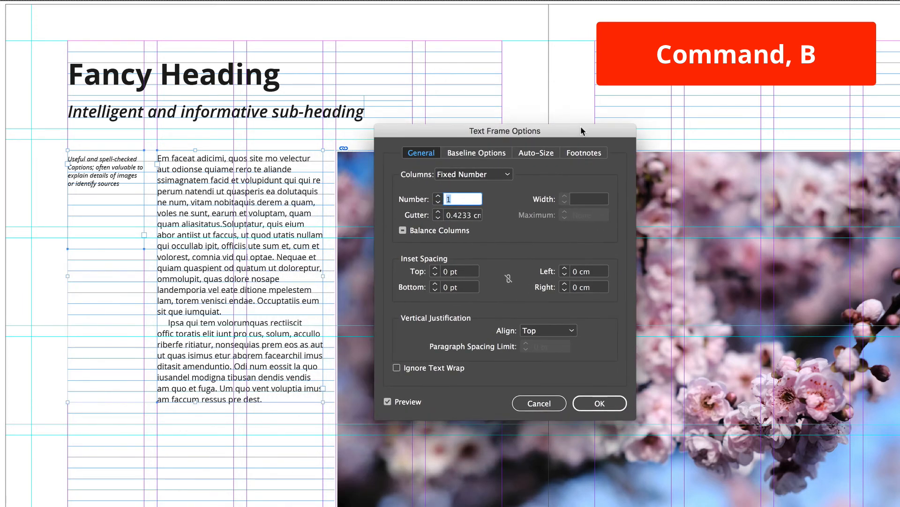
{"action": "left_click", "coordinate": [487, 156]}
{"action": "left_click", "coordinate": [489, 190]}
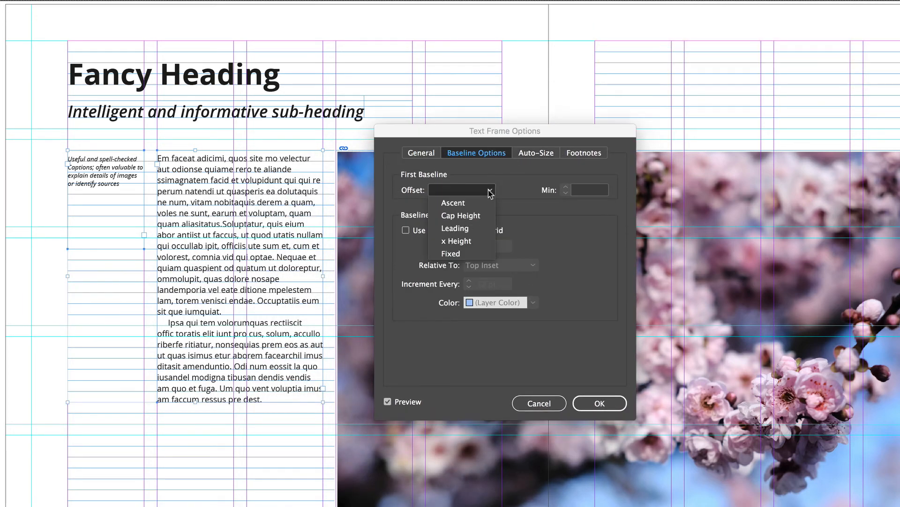
{"action": "left_click", "coordinate": [473, 205]}
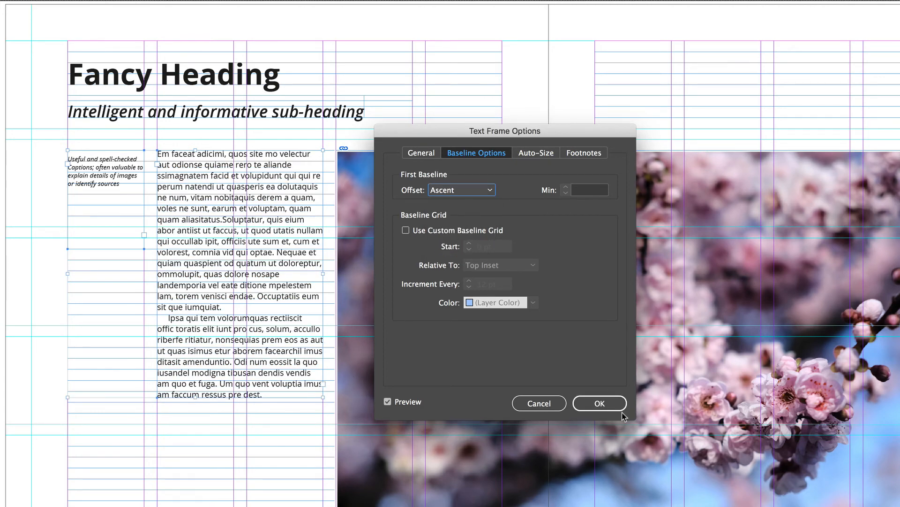
{"action": "left_click", "coordinate": [603, 407]}
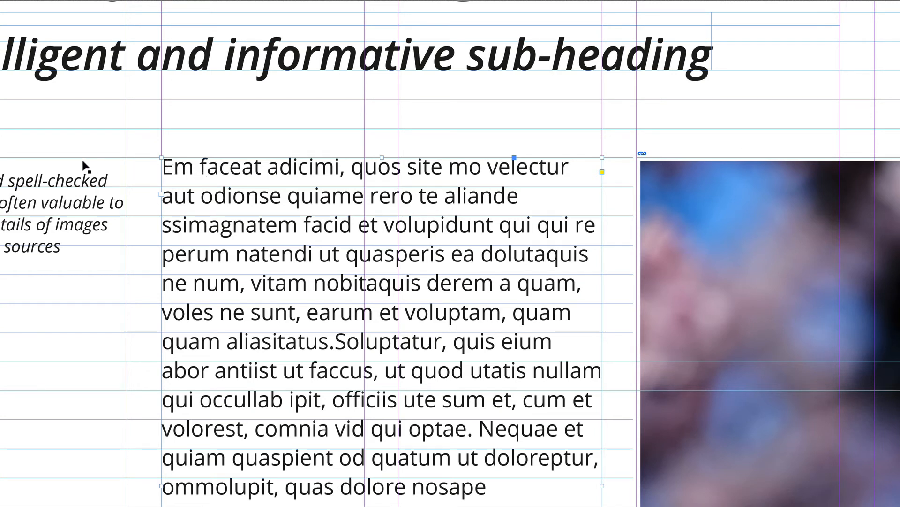
Step: Select the caption and body text frames and set their first baseline offset to Leading
{"action": "left_click_drag", "start_coordinate": [81, 144], "coordinate": [212, 204]}
{"action": "key", "text": "super+b"}
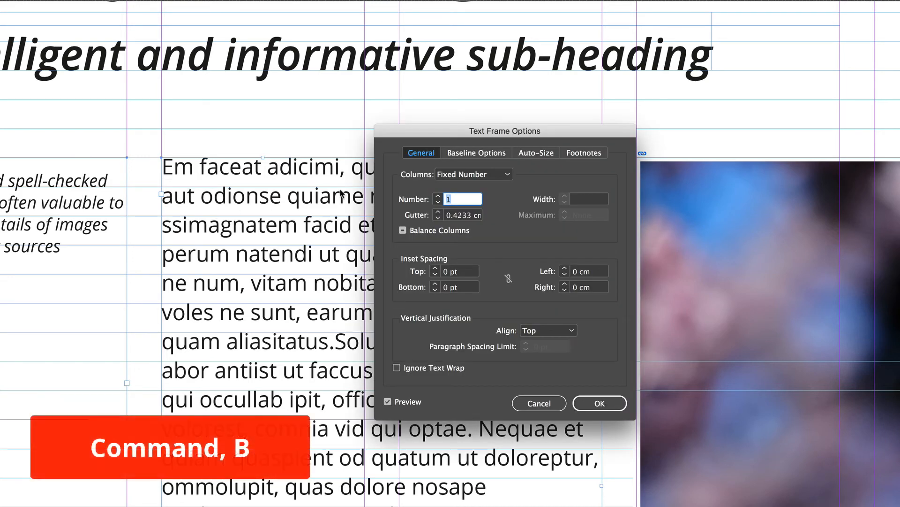
{"action": "left_click", "coordinate": [476, 153]}
{"action": "left_click", "coordinate": [464, 190]}
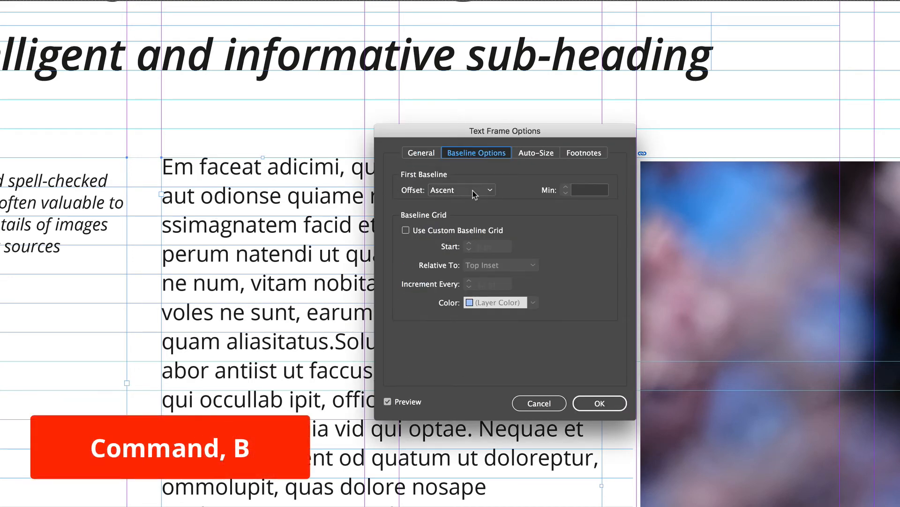
{"action": "left_click", "coordinate": [455, 228]}
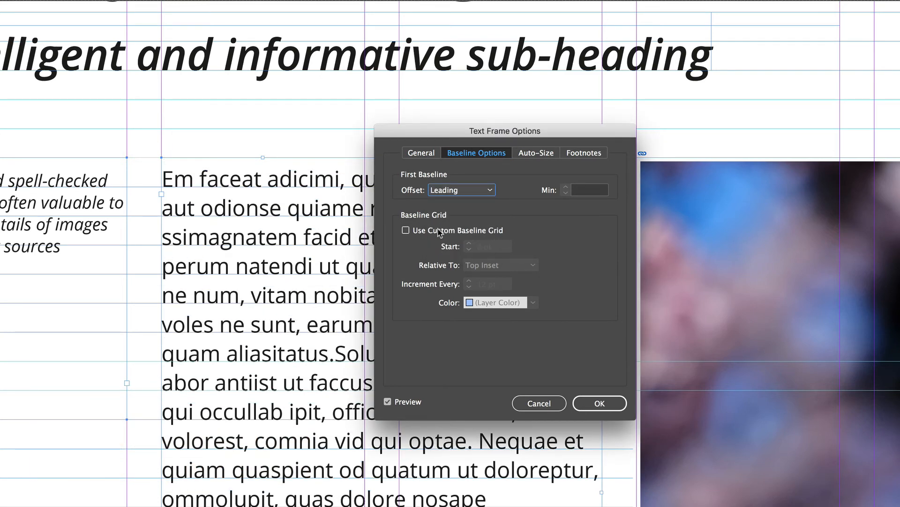
{"action": "left_click", "coordinate": [599, 403]}
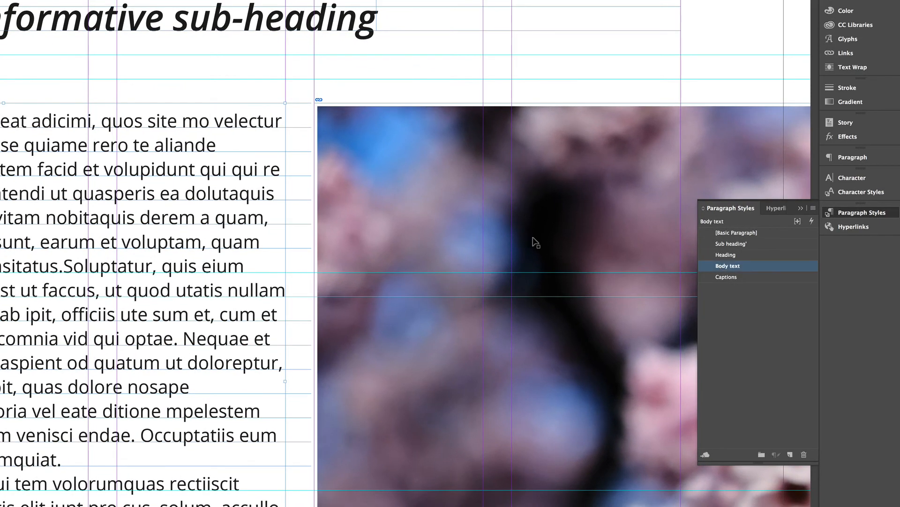
Step: Try a 14 pt leading in the Body text paragraph style and return it to 12 pt
{"action": "double_click", "coordinate": [708, 271]}
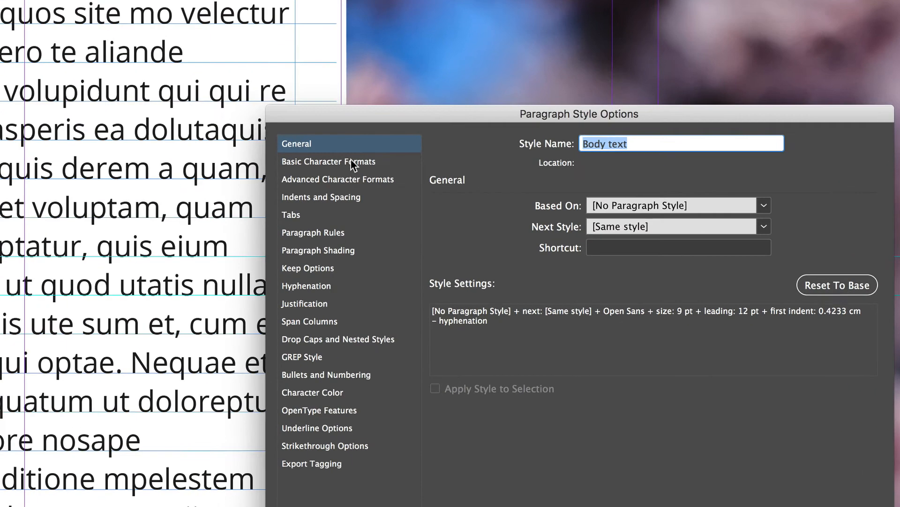
{"action": "left_click", "coordinate": [351, 213]}
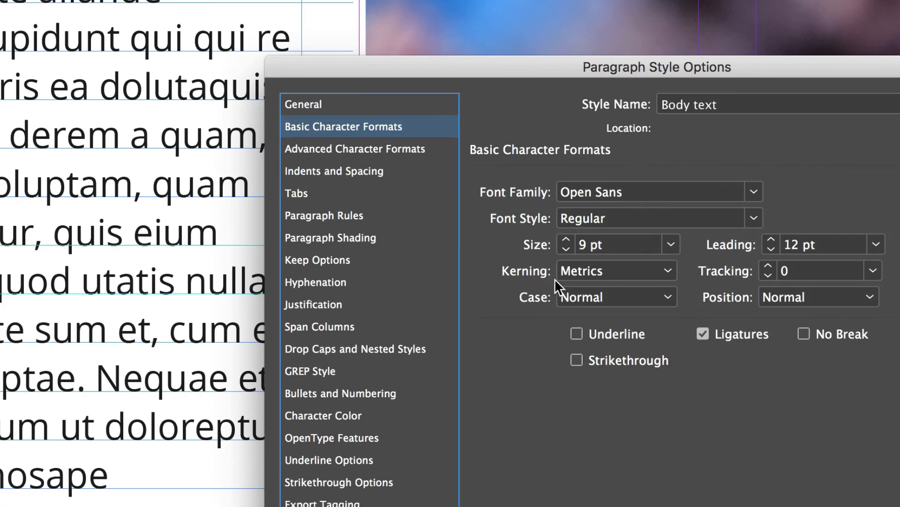
{"action": "left_click", "coordinate": [771, 239]}
{"action": "left_click", "coordinate": [772, 239]}
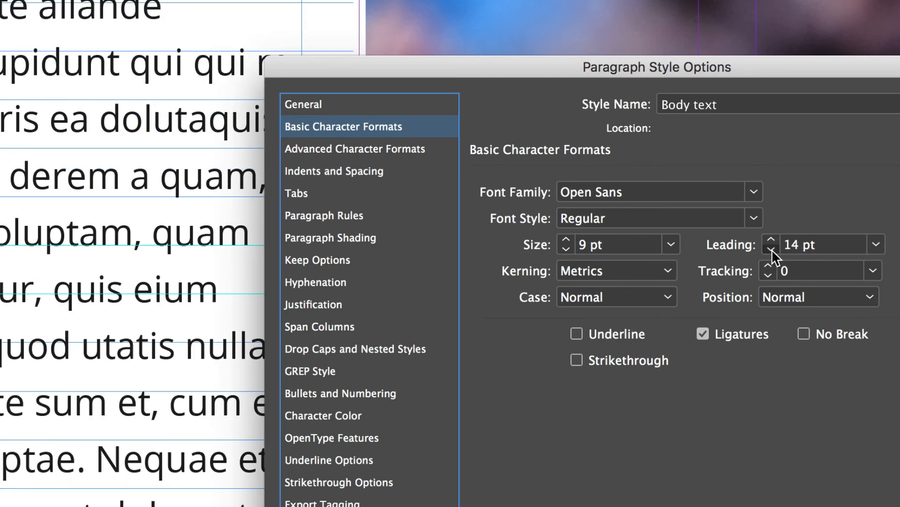
{"action": "left_click", "coordinate": [772, 249]}
{"action": "left_click", "coordinate": [771, 248]}
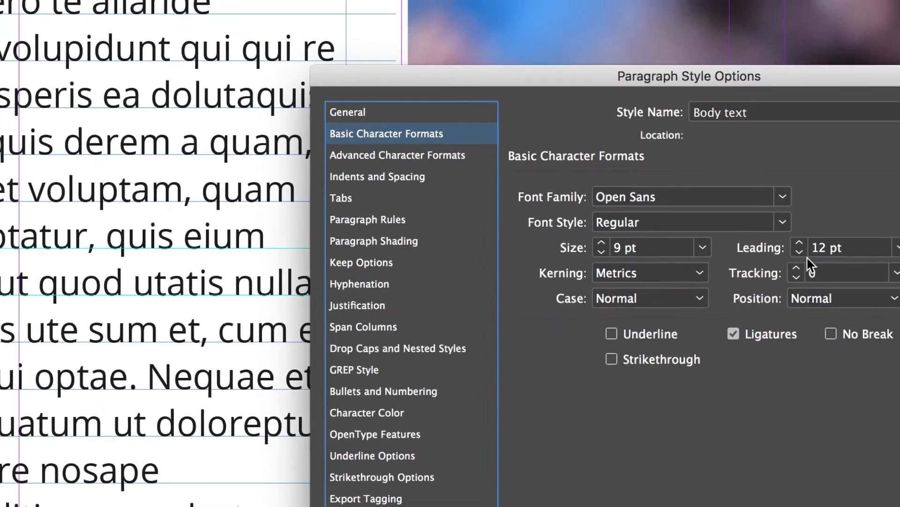
{"action": "key", "text": "Return"}
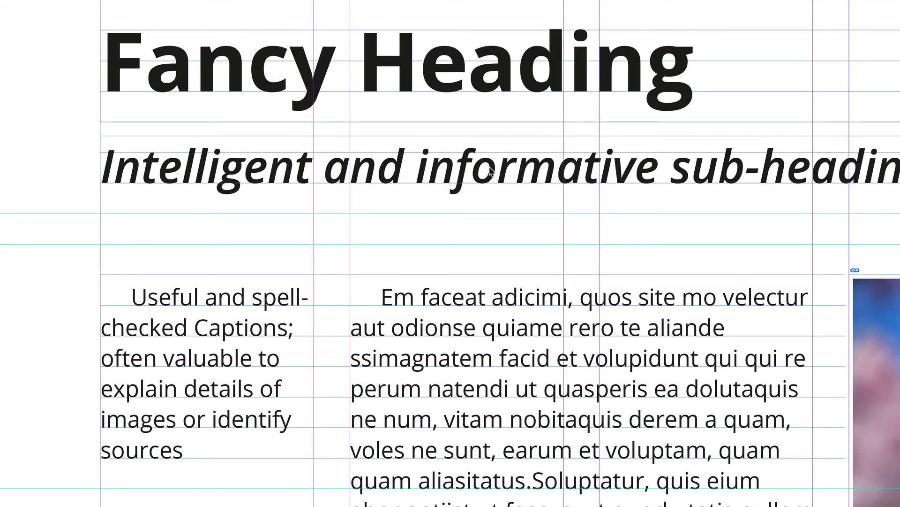
Step: Check the leading in the basic character formats of the Sub heading' and Heading paragraph styles
{"action": "left_click", "coordinate": [521, 174]}
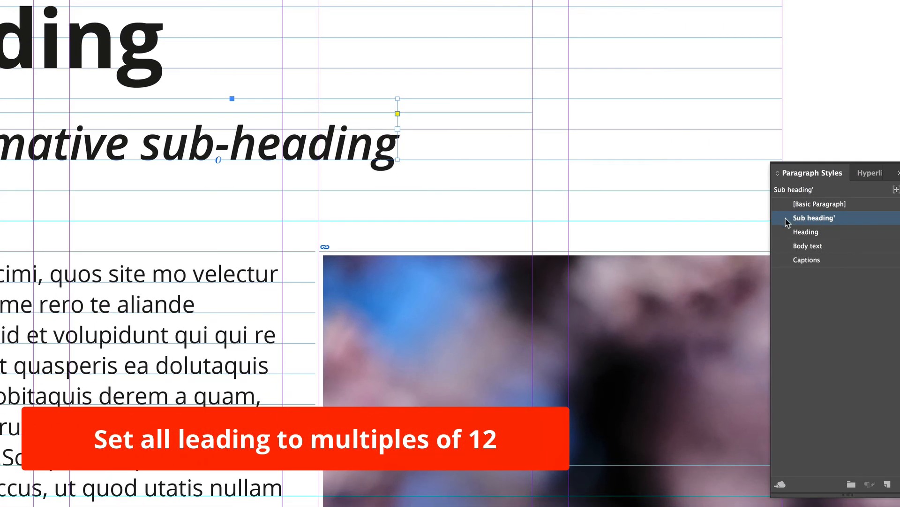
{"action": "double_click", "coordinate": [787, 223]}
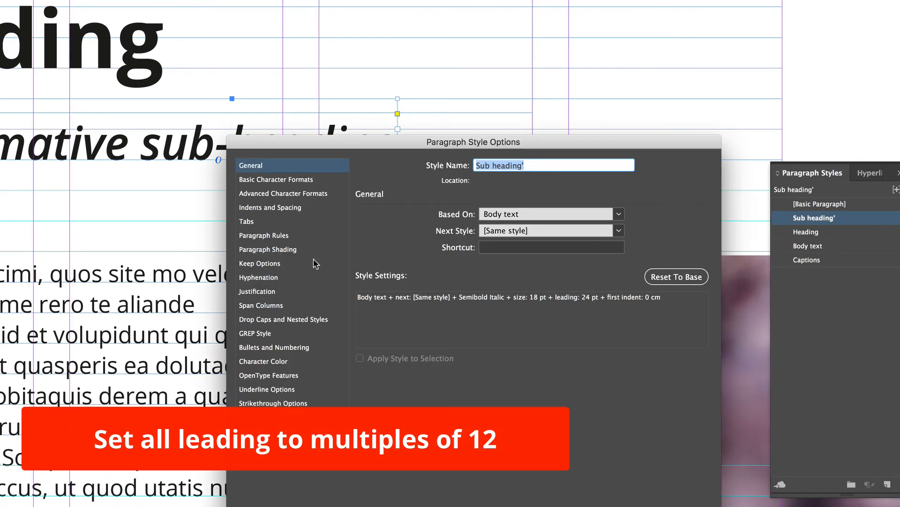
{"action": "left_click", "coordinate": [290, 180]}
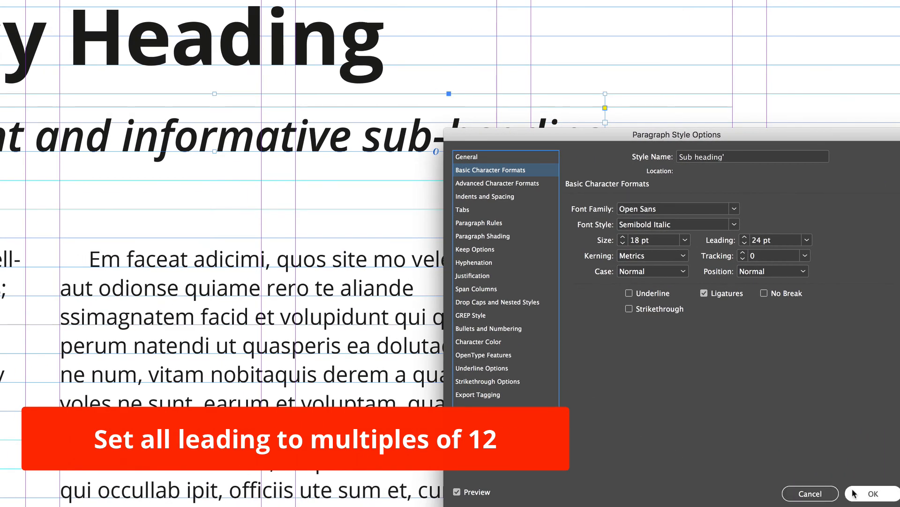
{"action": "key", "text": "Return"}
{"action": "left_click", "coordinate": [419, 80]}
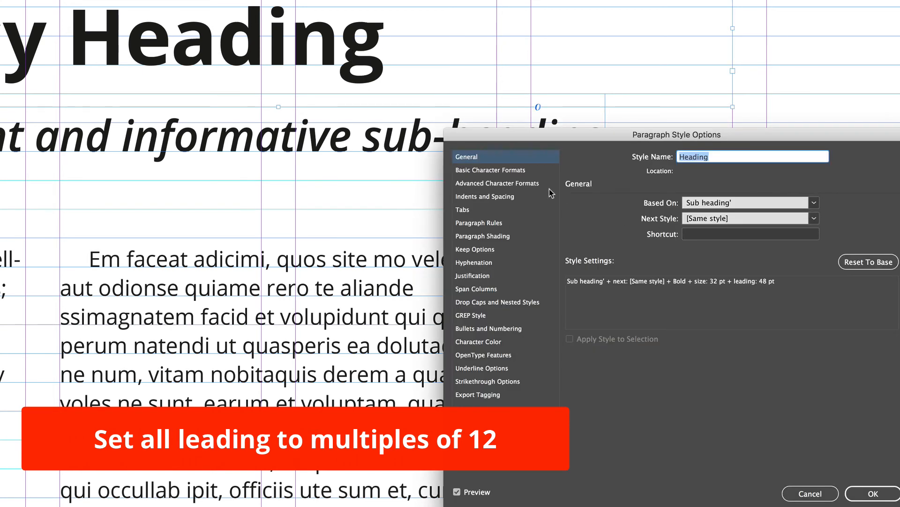
{"action": "left_click", "coordinate": [532, 171]}
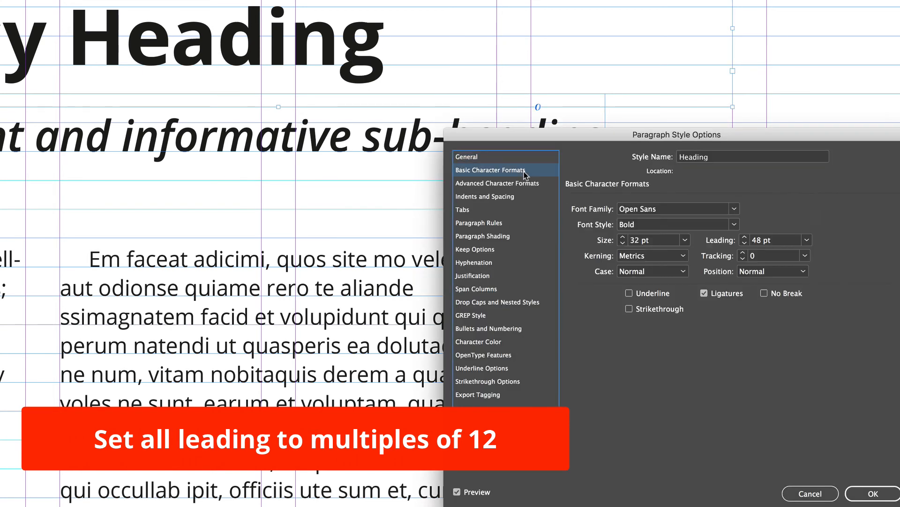